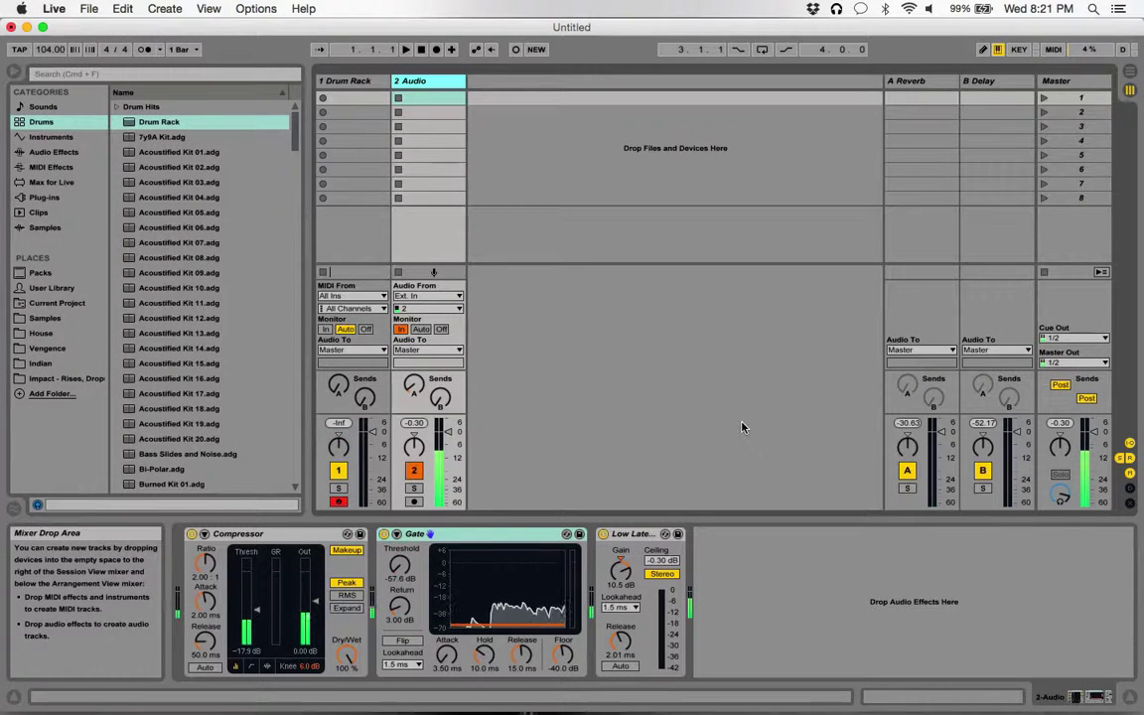
Step: Show the Drum Rack track's device chain with its empty, sample-less Drum Rack
click(347, 84)
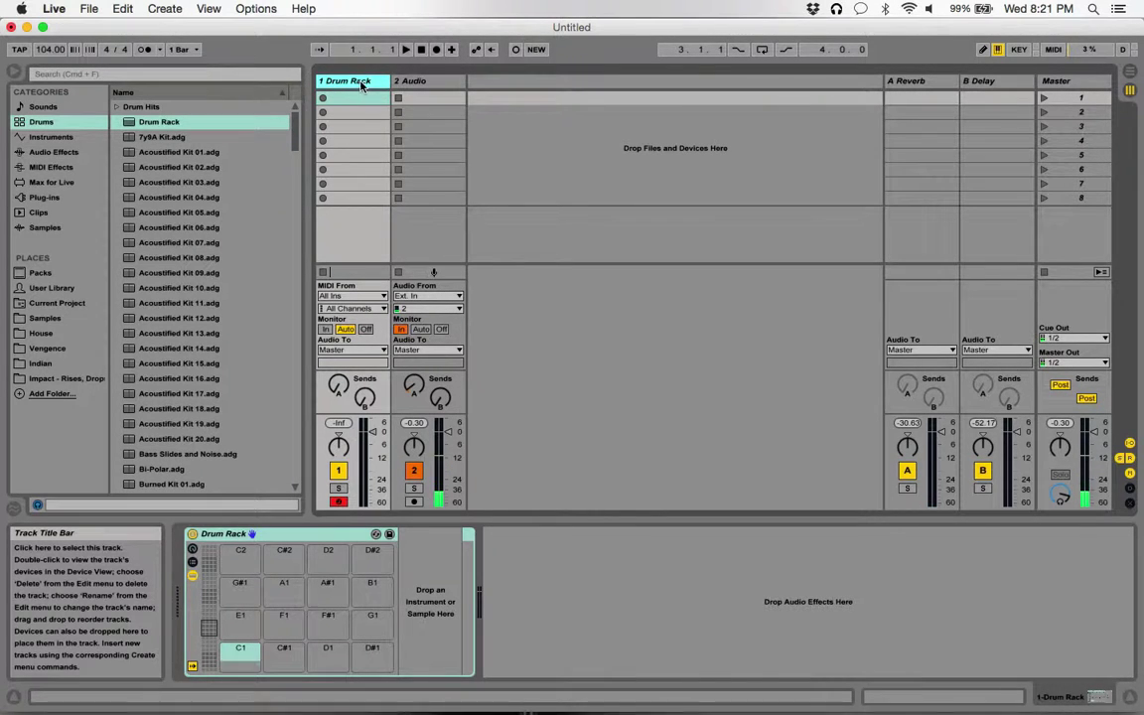
Step: Insert a new MIDI track beside the Drum Rack track and select it for renaming
click(159, 9)
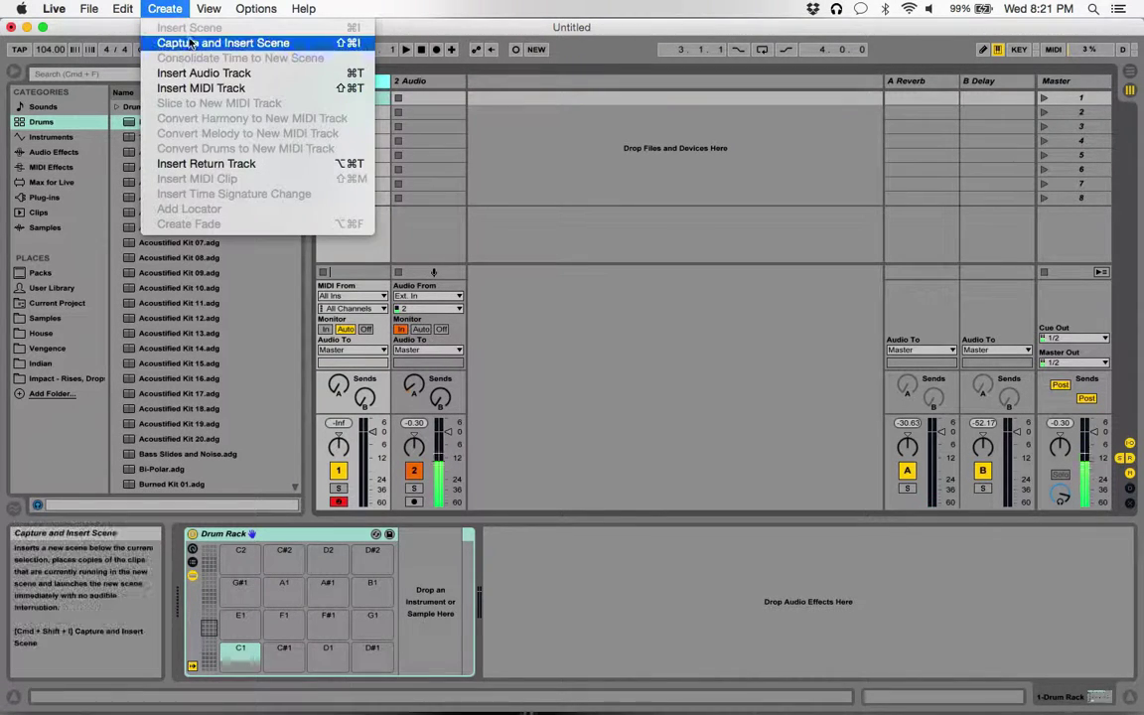
click(200, 88)
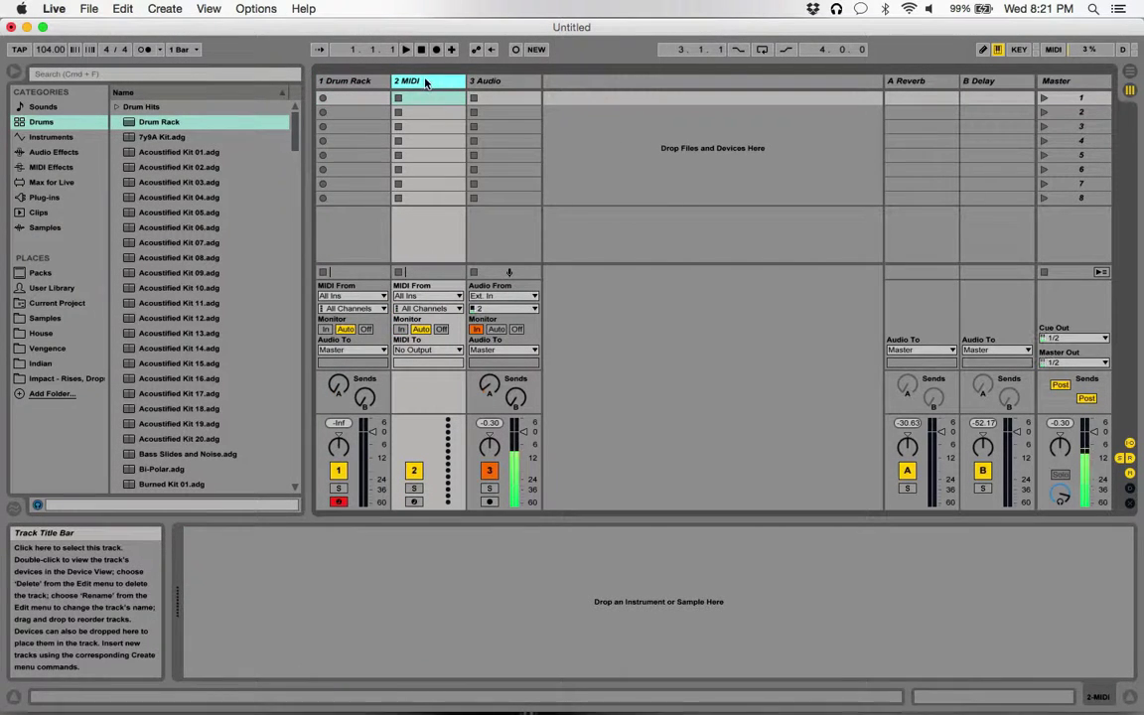
click(414, 87)
click(417, 83)
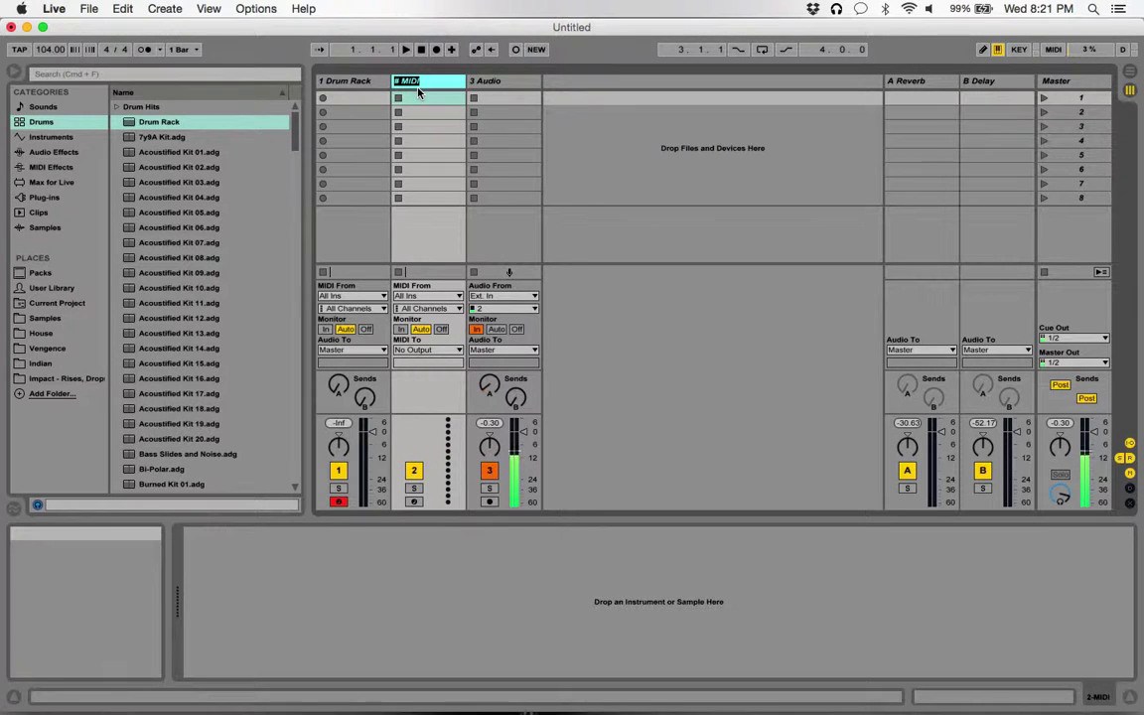
Step: Load an empty Drum Rack from the Drums browser category onto the Drums track
click(629, 140)
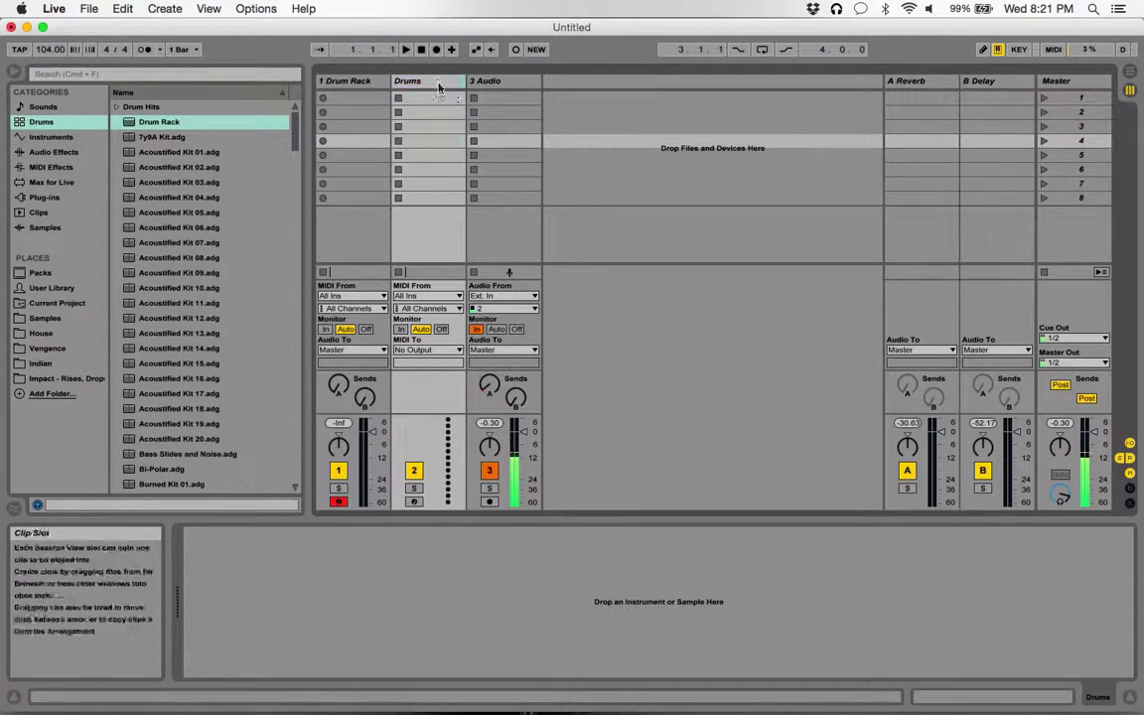
click(36, 136)
click(29, 121)
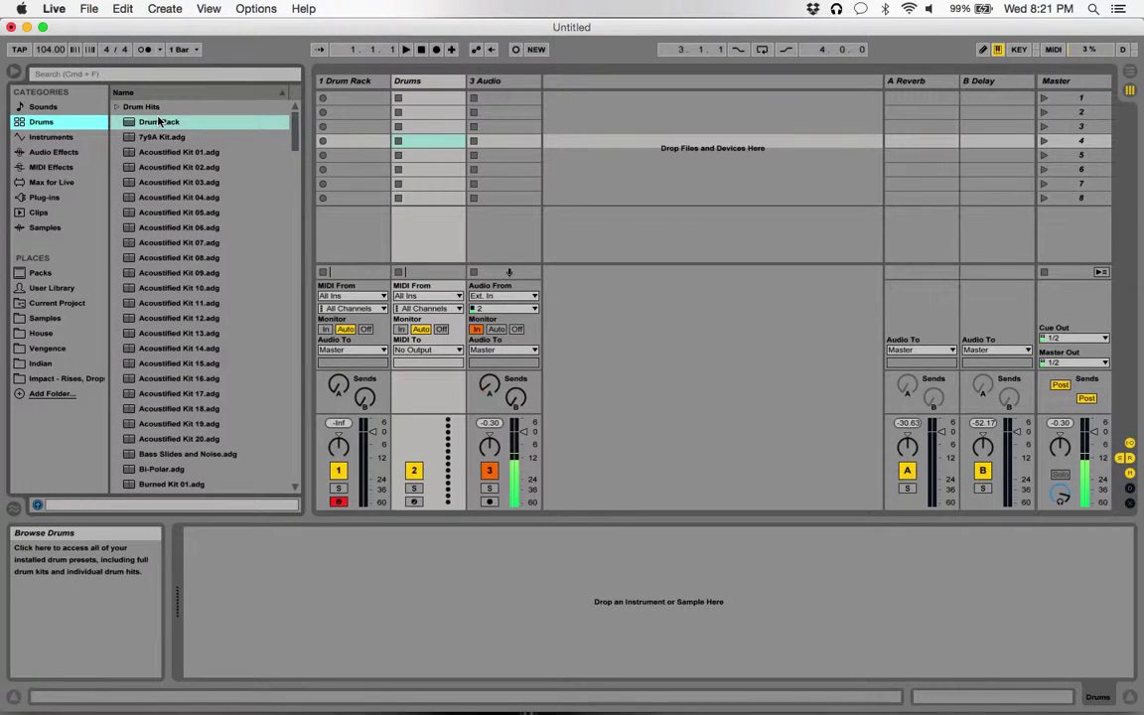
drag(159, 120, 425, 121)
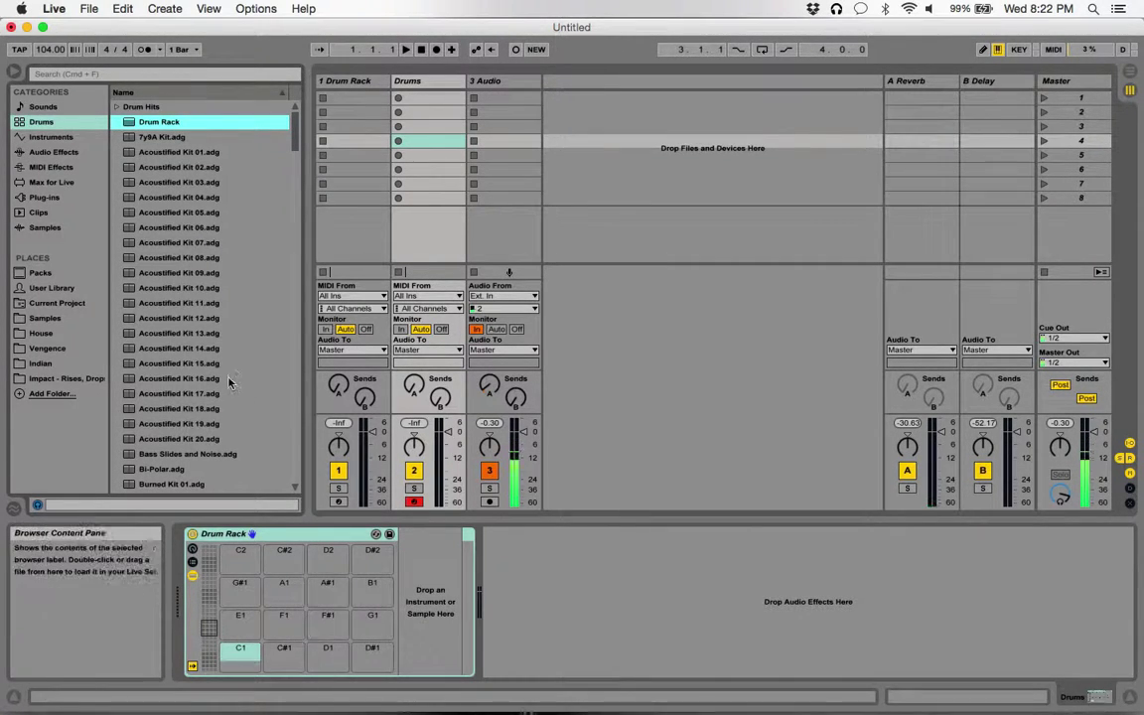
Step: Scroll the Drum Rack pad overview to show pads G#3 through B4
scroll(236, 415, down, 6)
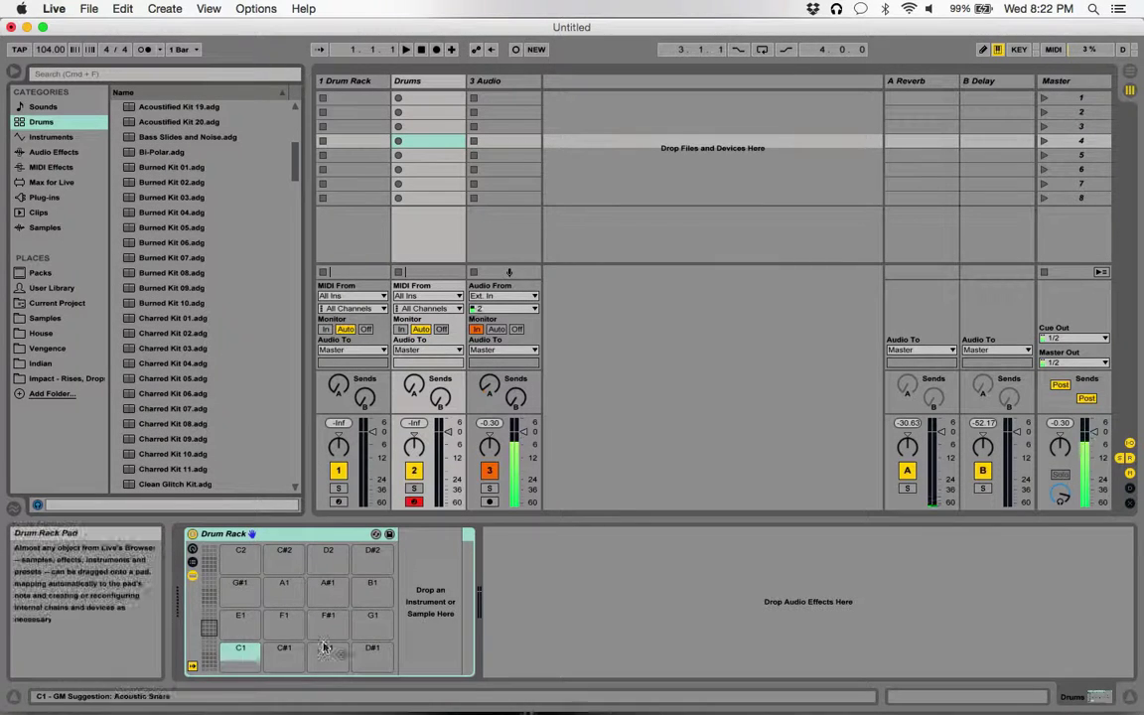
scroll(309, 650, down, 6)
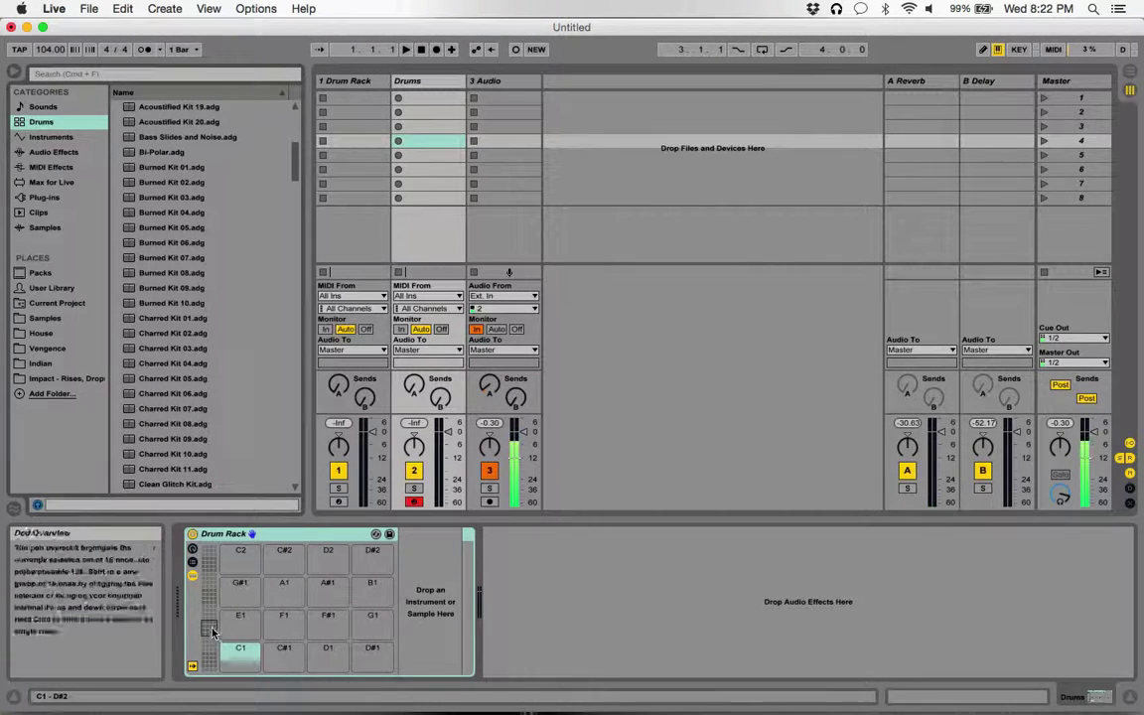
click(208, 595)
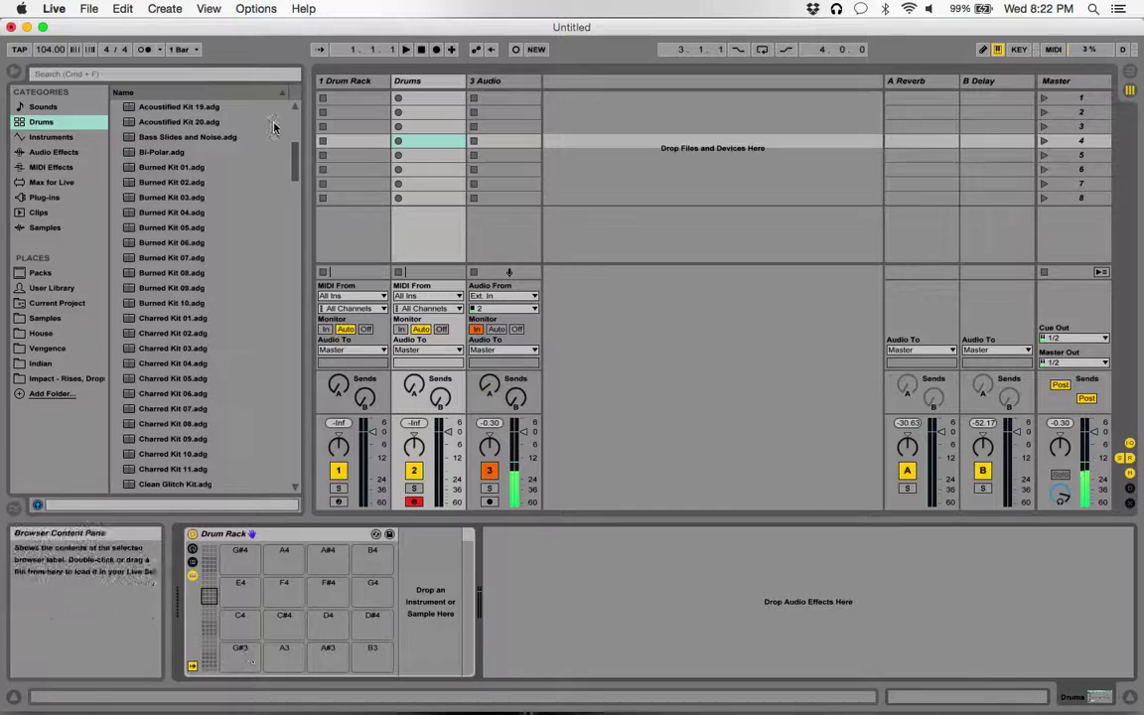
mouse_move(296, 173)
mouse_down()
mouse_move(253, 392)
mouse_move(284, 481)
mouse_move(277, 96)
mouse_up()
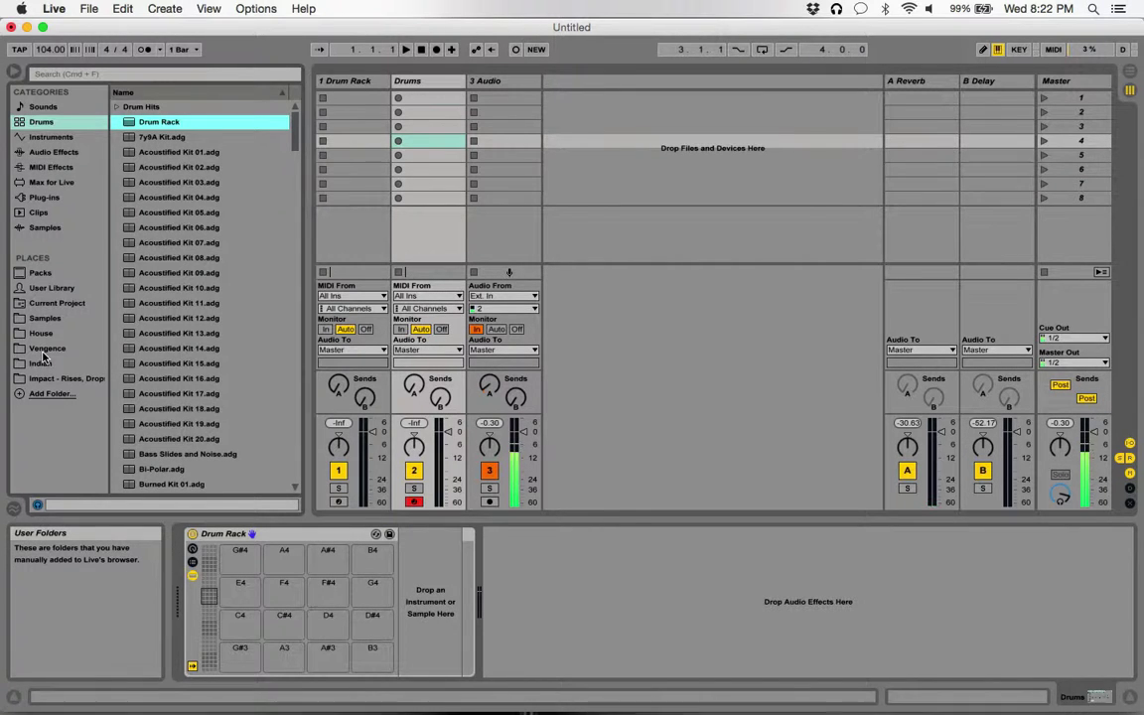
Step: Browse Vengeance > House > Samples > 808s > 808, preview kicks, and load BD 808 (15).wav onto G#3
click(48, 350)
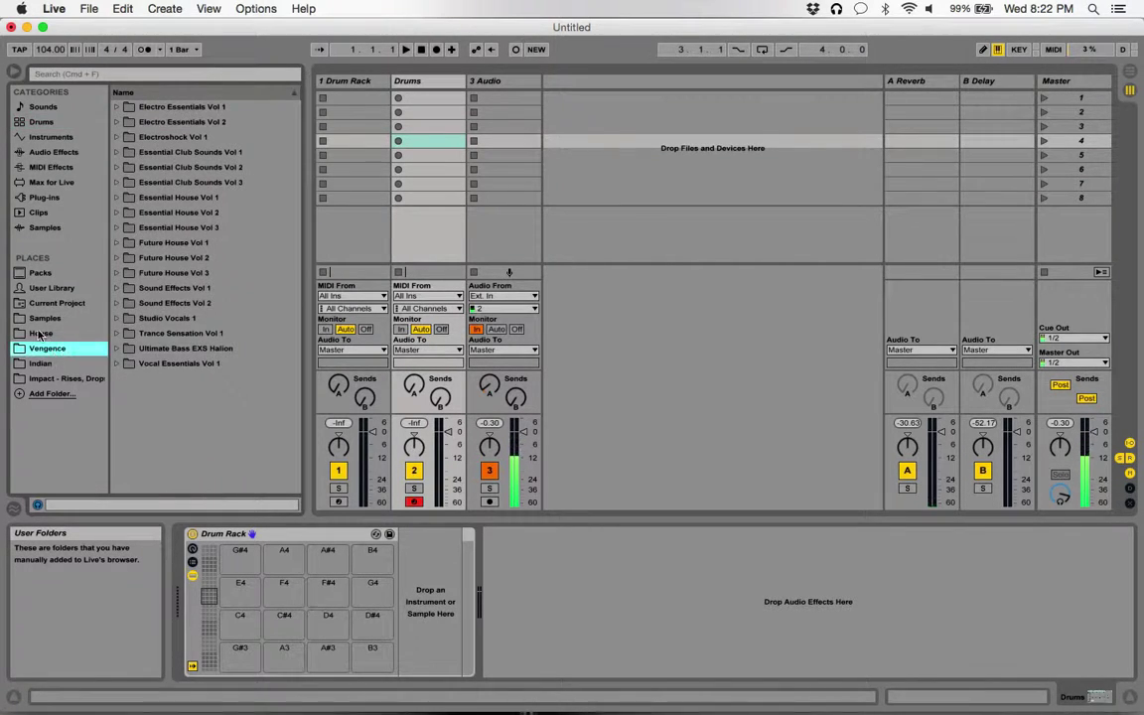
click(40, 334)
click(45, 317)
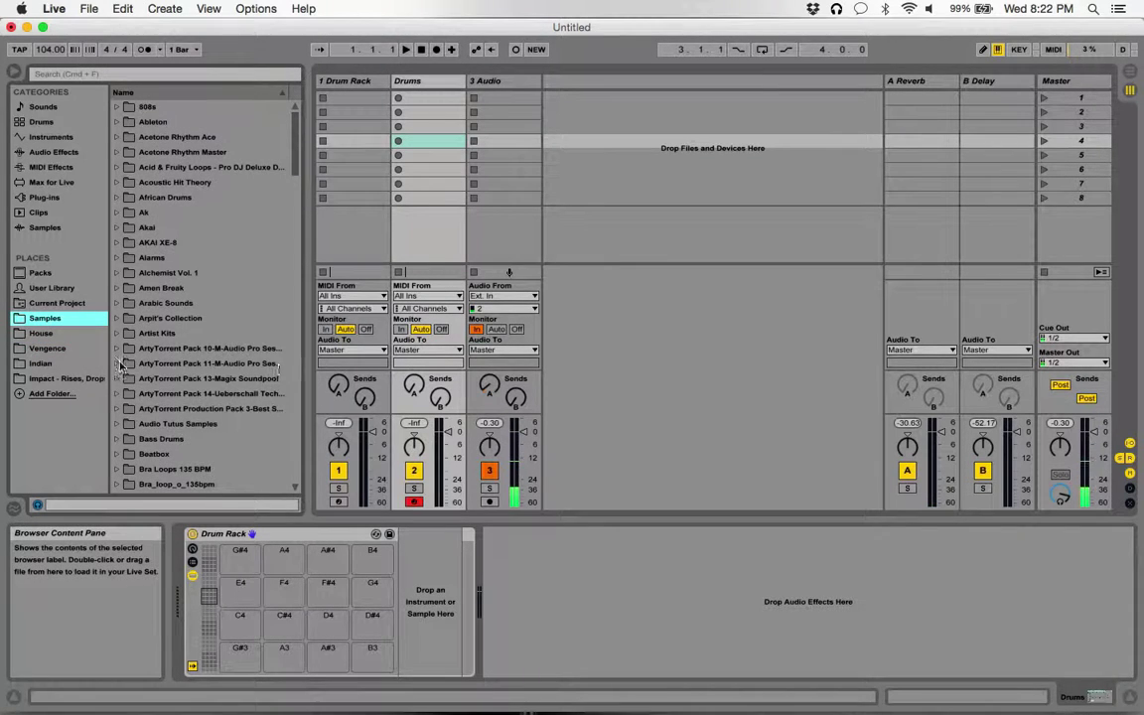
click(118, 106)
click(126, 136)
click(167, 168)
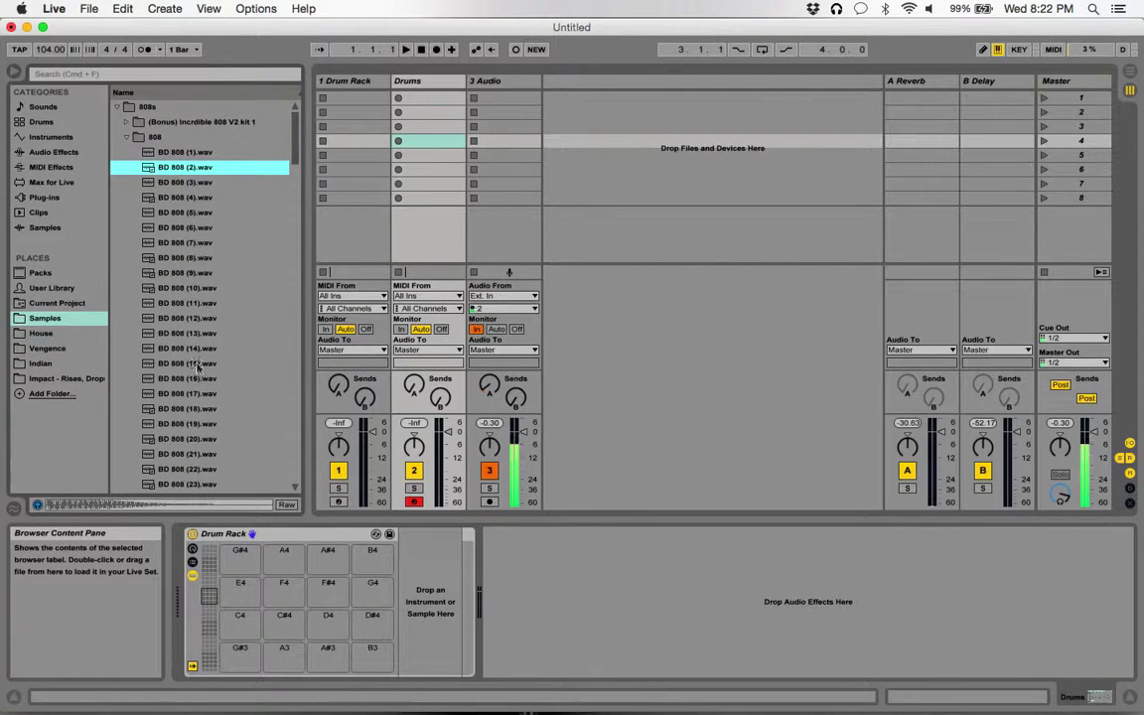
click(193, 364)
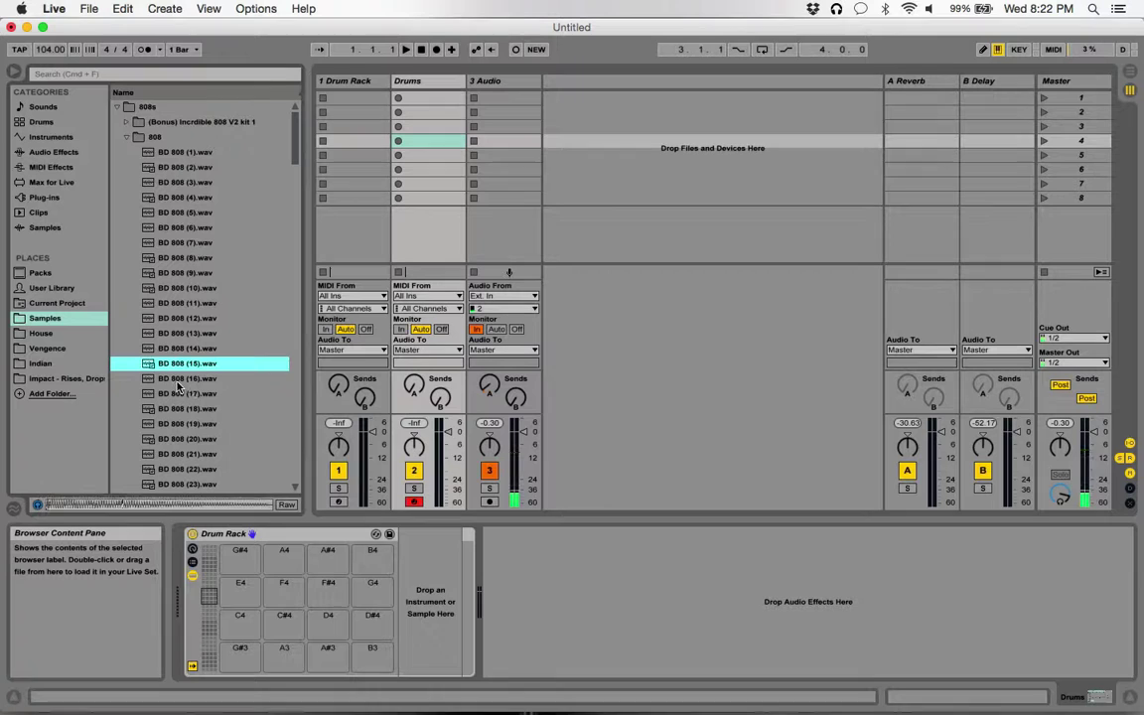
drag(256, 686, 240, 668)
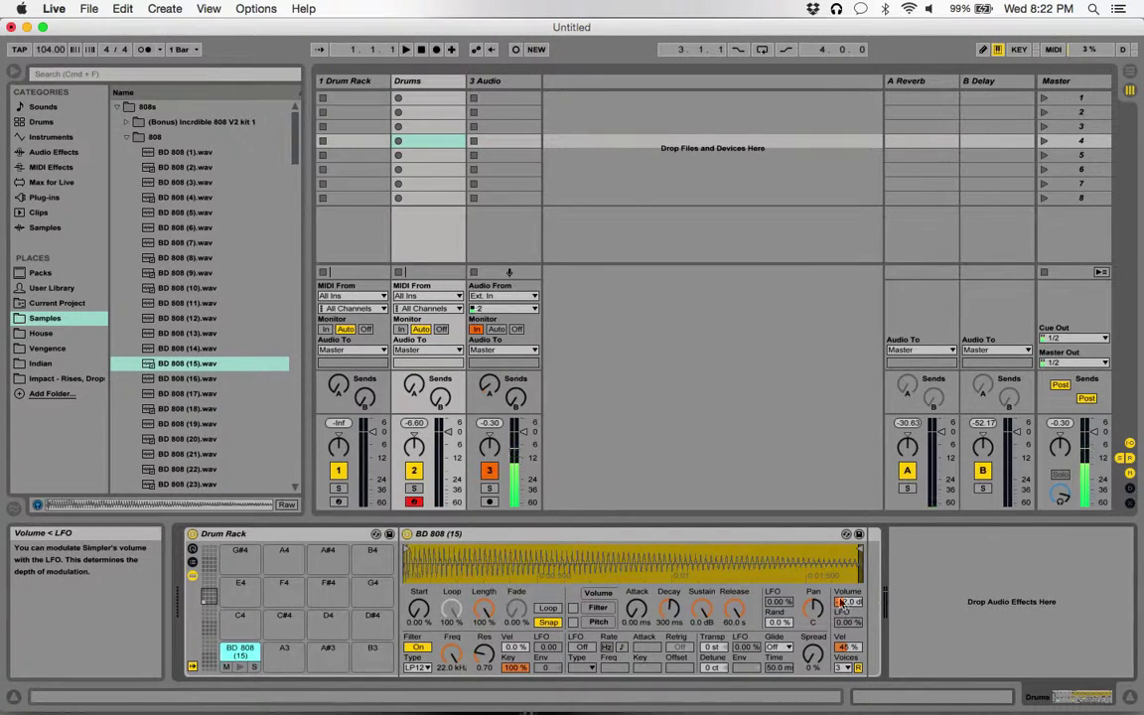
Step: Load the BD CLAP 1 (9) sample from the CLAPZ folder onto pad A3
click(127, 139)
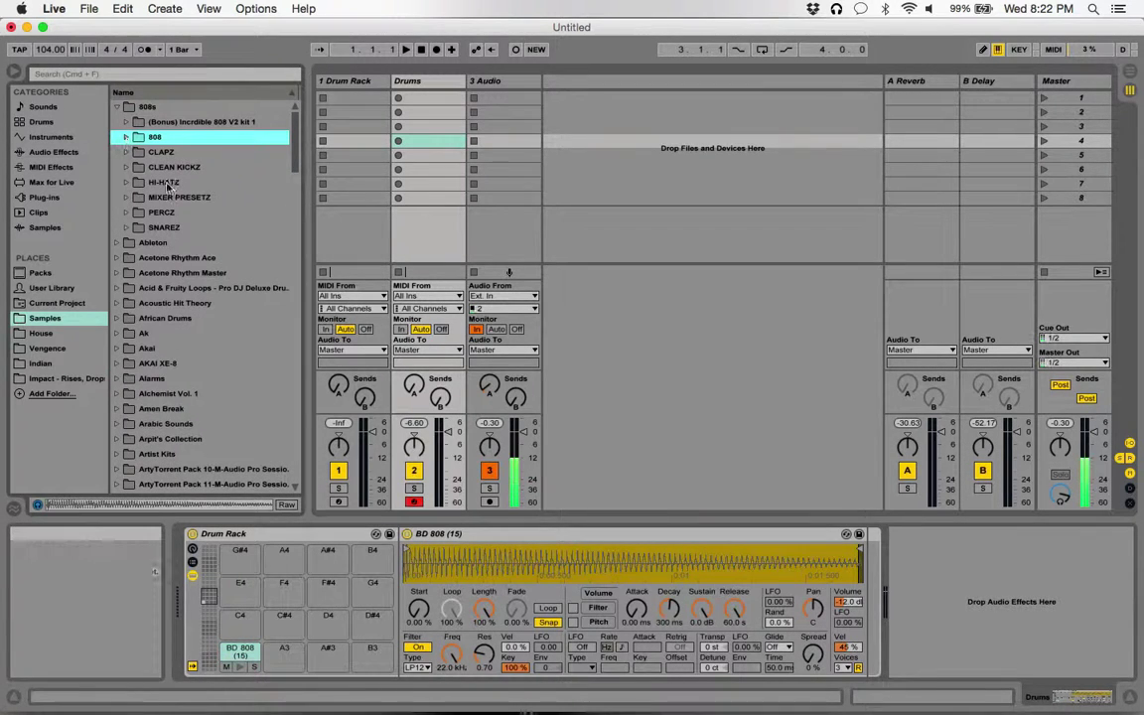
click(127, 152)
click(177, 258)
click(195, 288)
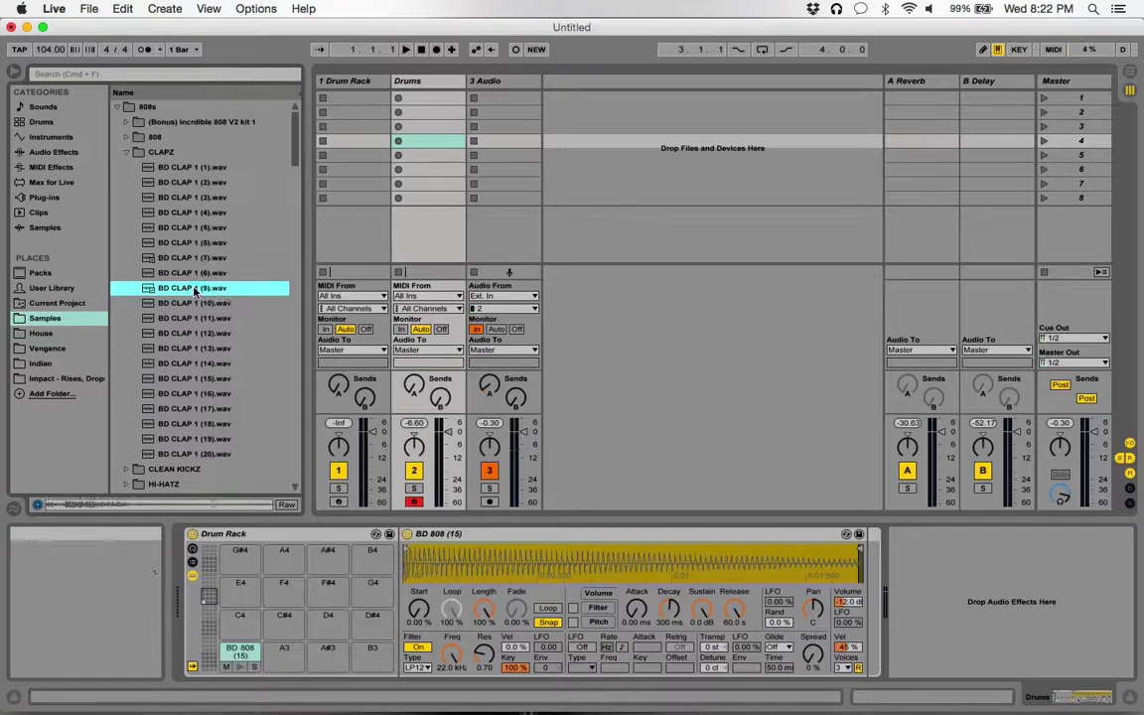
drag(194, 288, 286, 665)
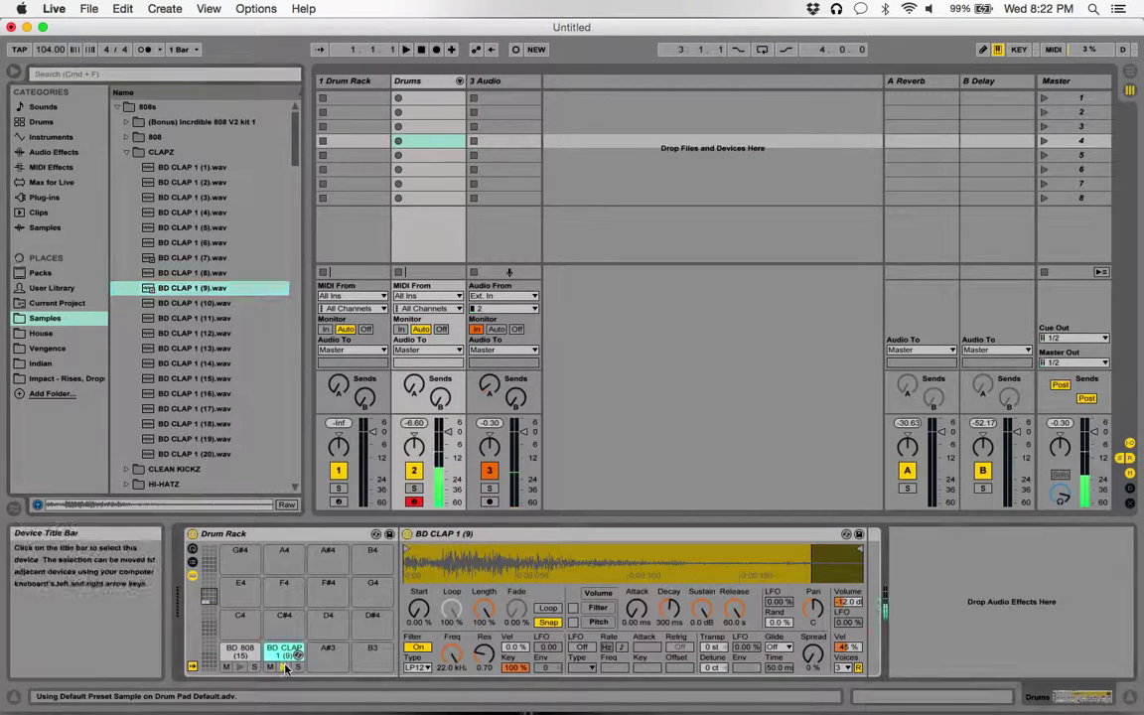
Step: Load the BD HATZ (7) hi-hat from the HI-HATZ folder onto pad A#3
click(130, 154)
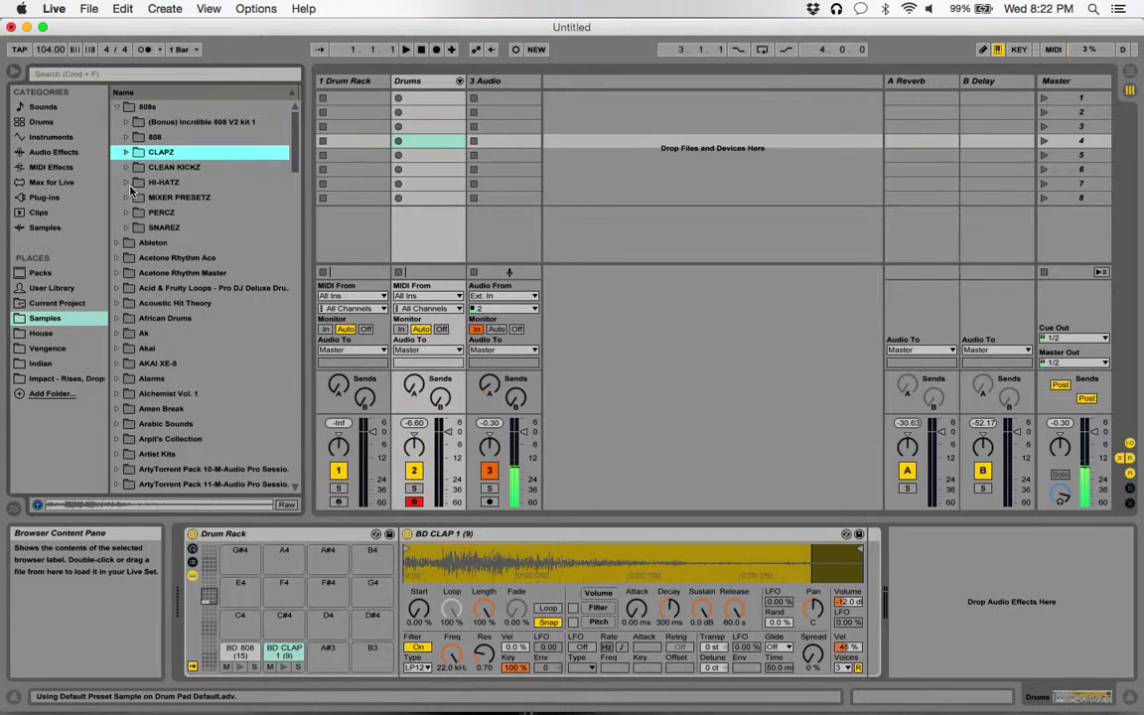
click(130, 186)
click(174, 257)
click(179, 290)
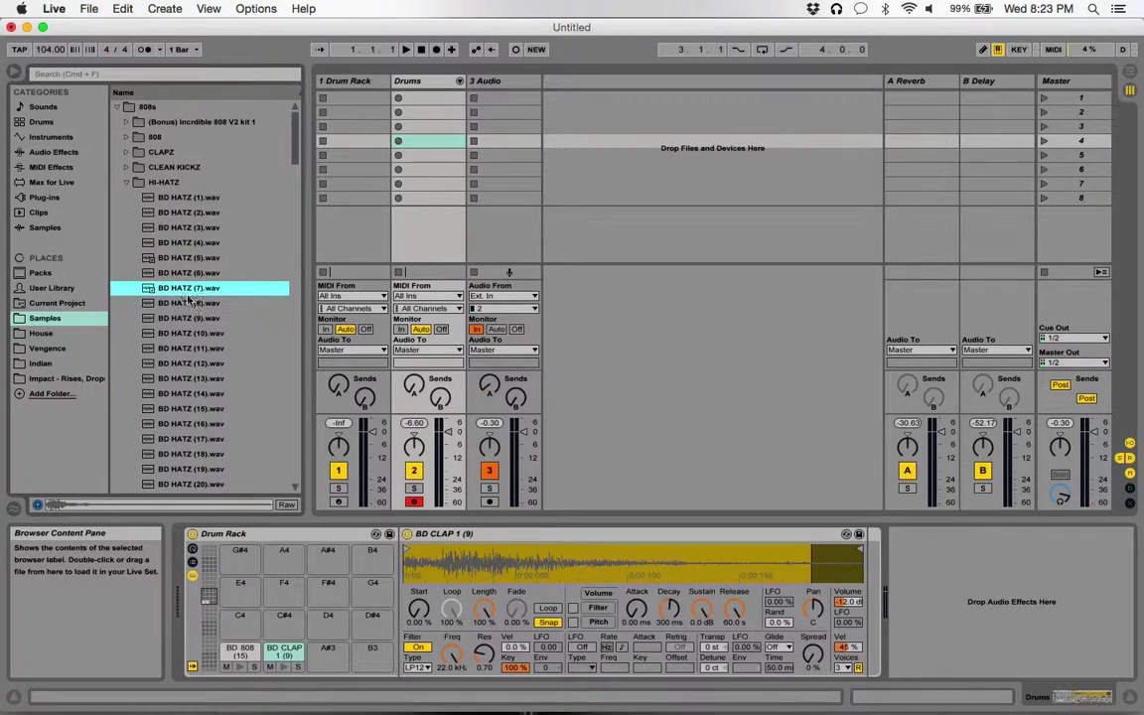
drag(333, 668, 329, 666)
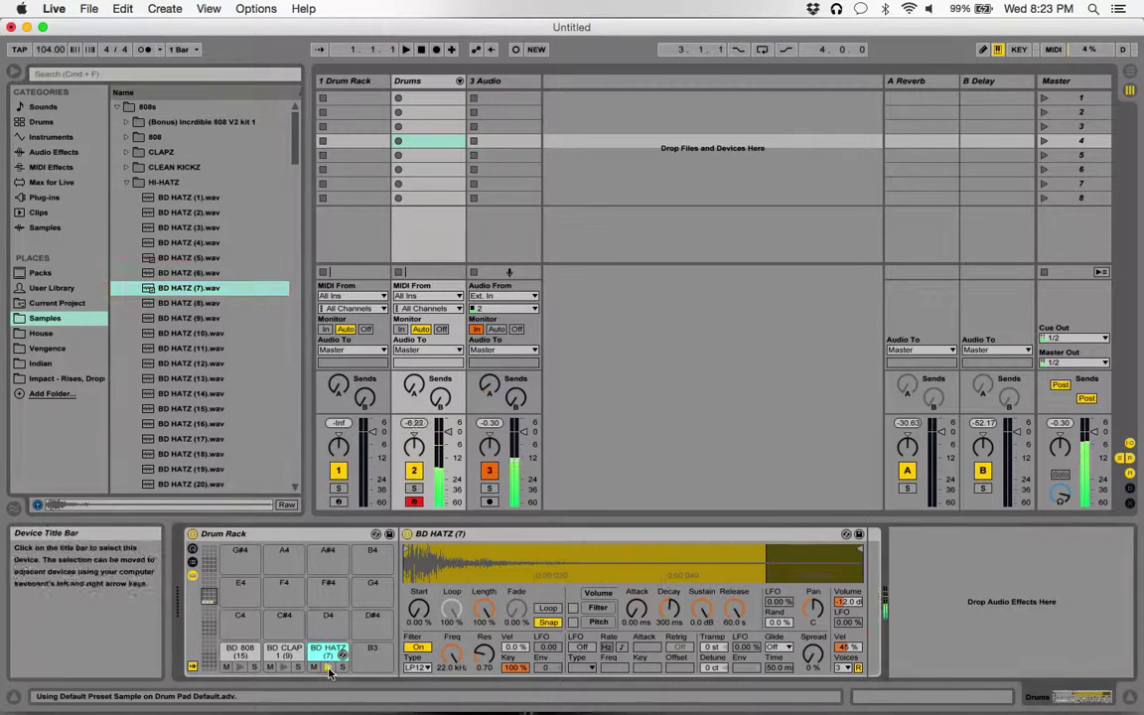
Step: Load the BD HATZ (5) hi-hat onto pad B3 and audition it
click(179, 273)
click(179, 257)
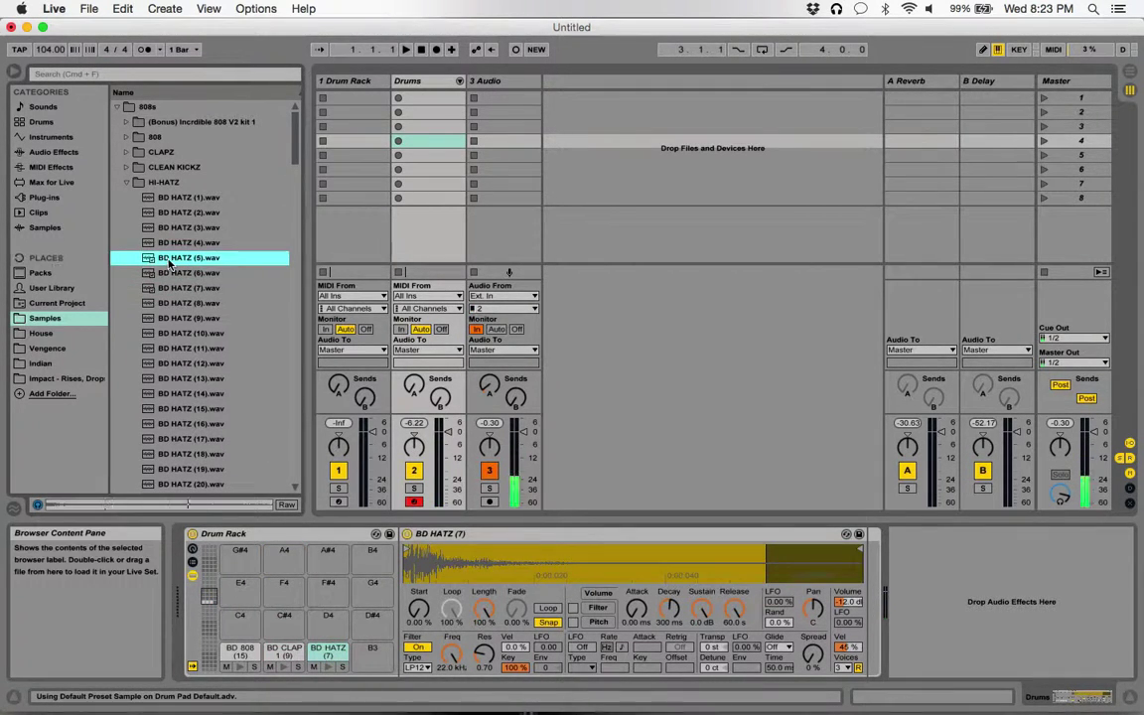
drag(179, 257, 372, 653)
click(375, 673)
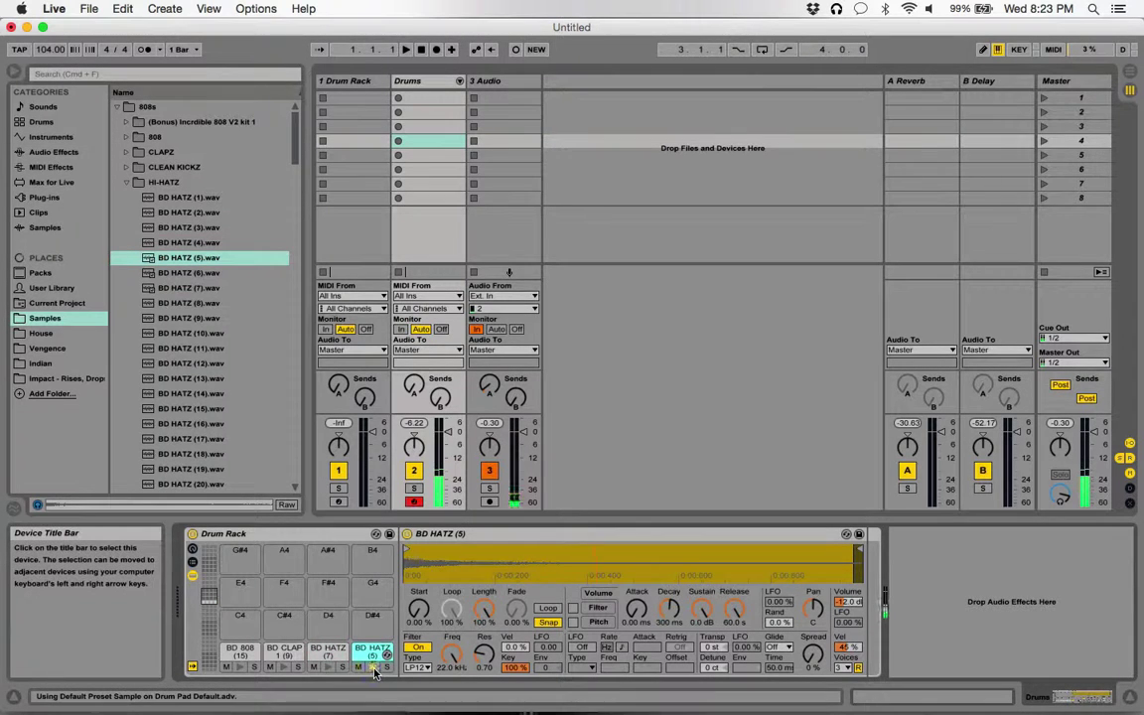
click(127, 183)
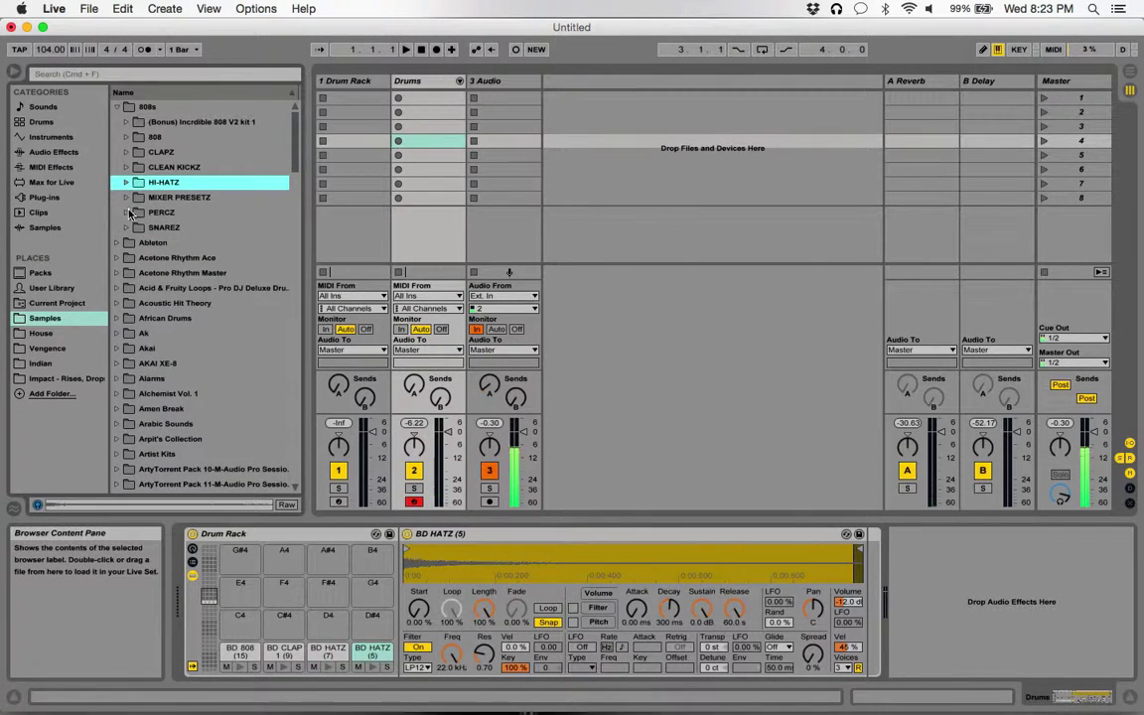
Step: Load BD PERC (6) from PERCZ onto pad C4, audition the kick and hi-hat pads, and select the tempo field
click(130, 215)
click(189, 272)
click(189, 288)
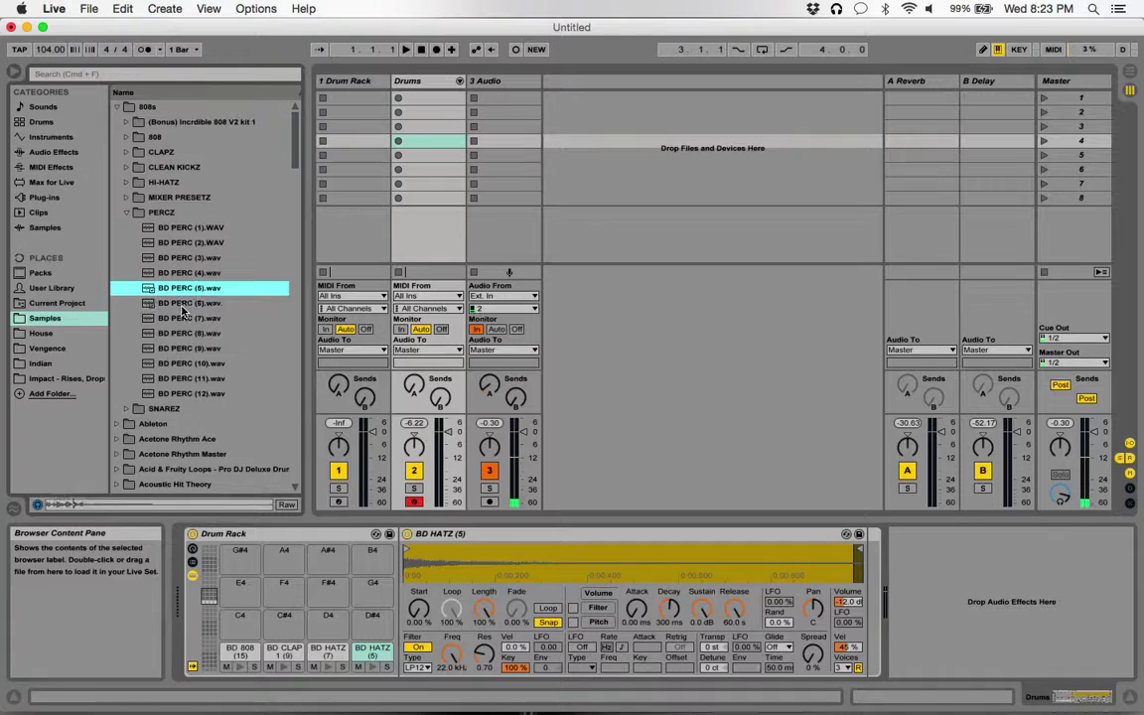
click(185, 304)
drag(248, 694, 239, 617)
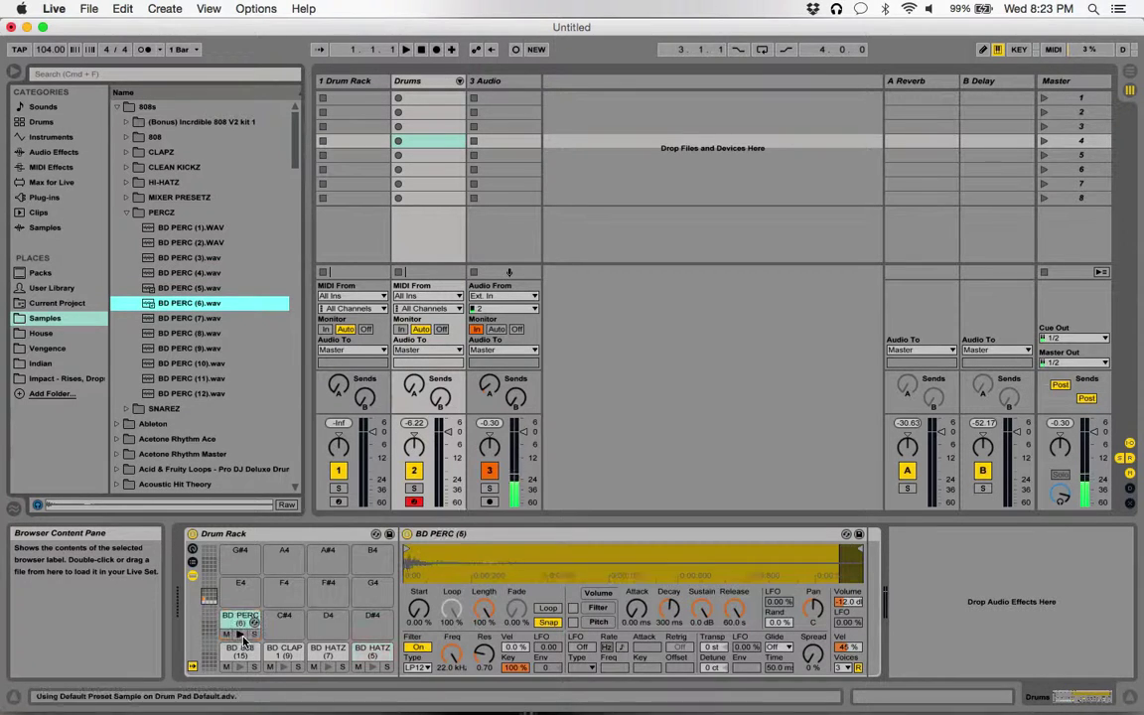
click(243, 667)
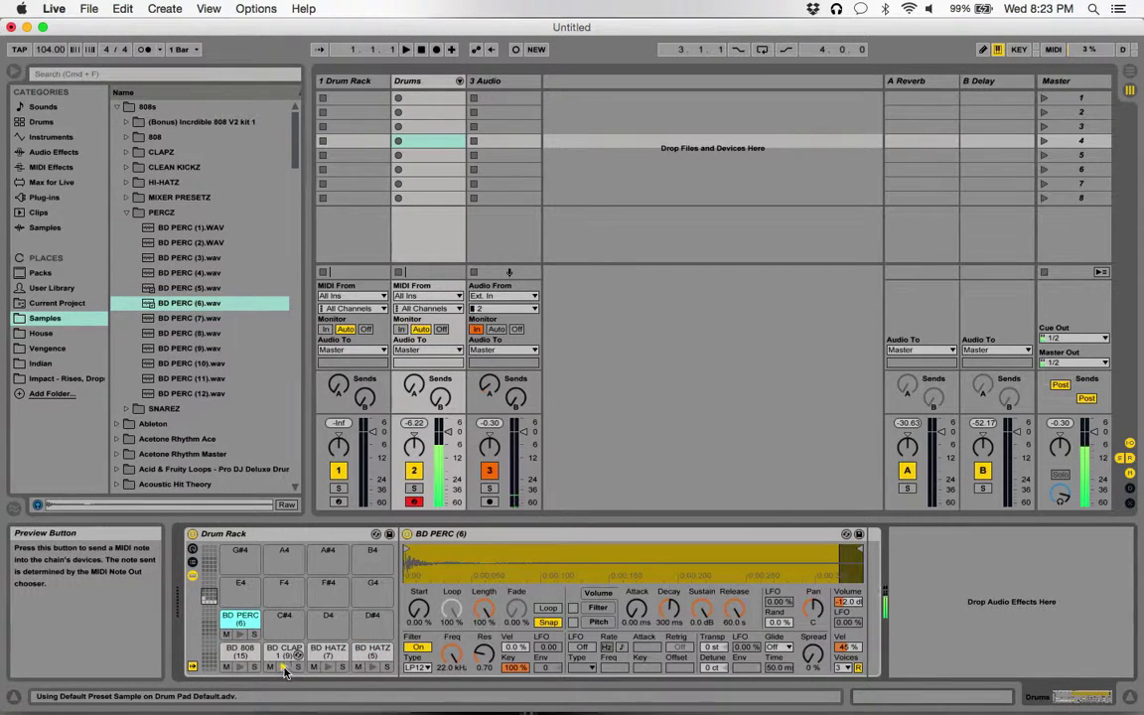
click(330, 659)
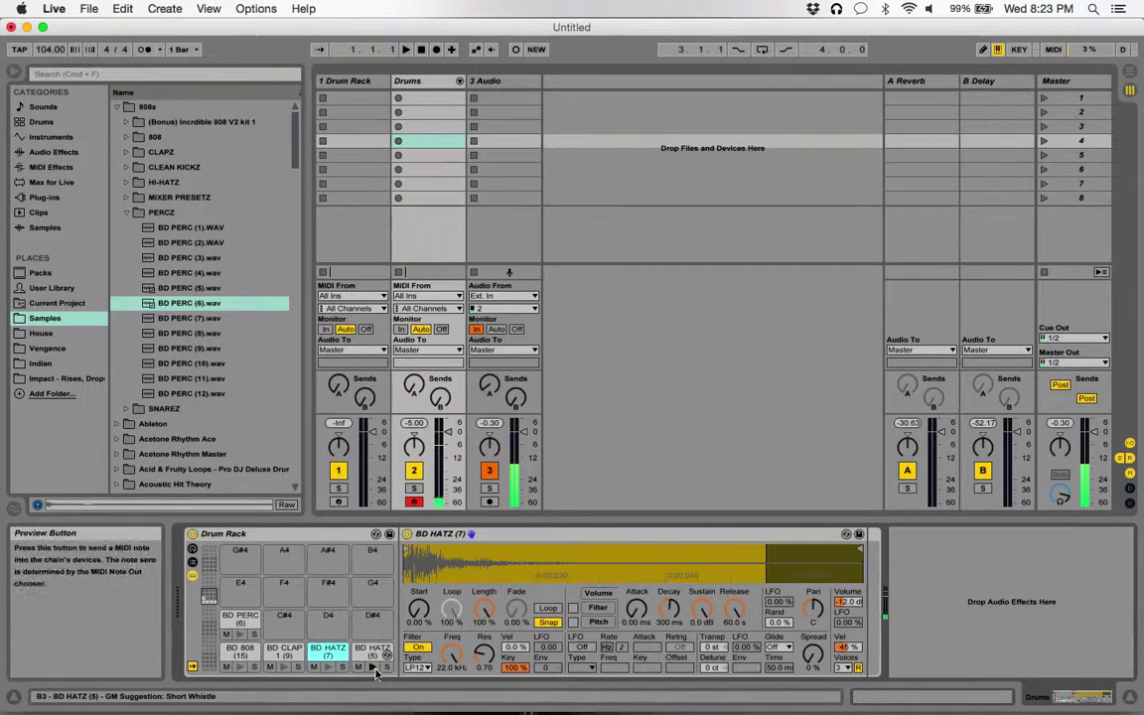
click(50, 49)
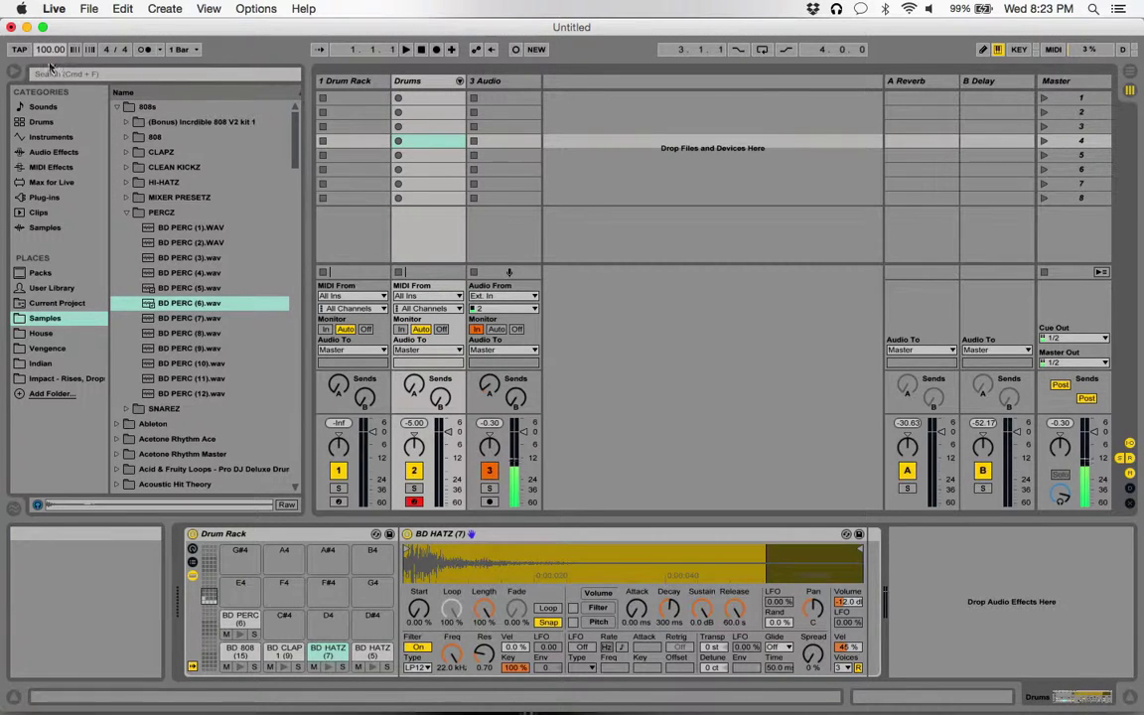
Step: Create an empty MIDI clip in the Drums track's first clip slot, opened in the note editor
click(431, 97)
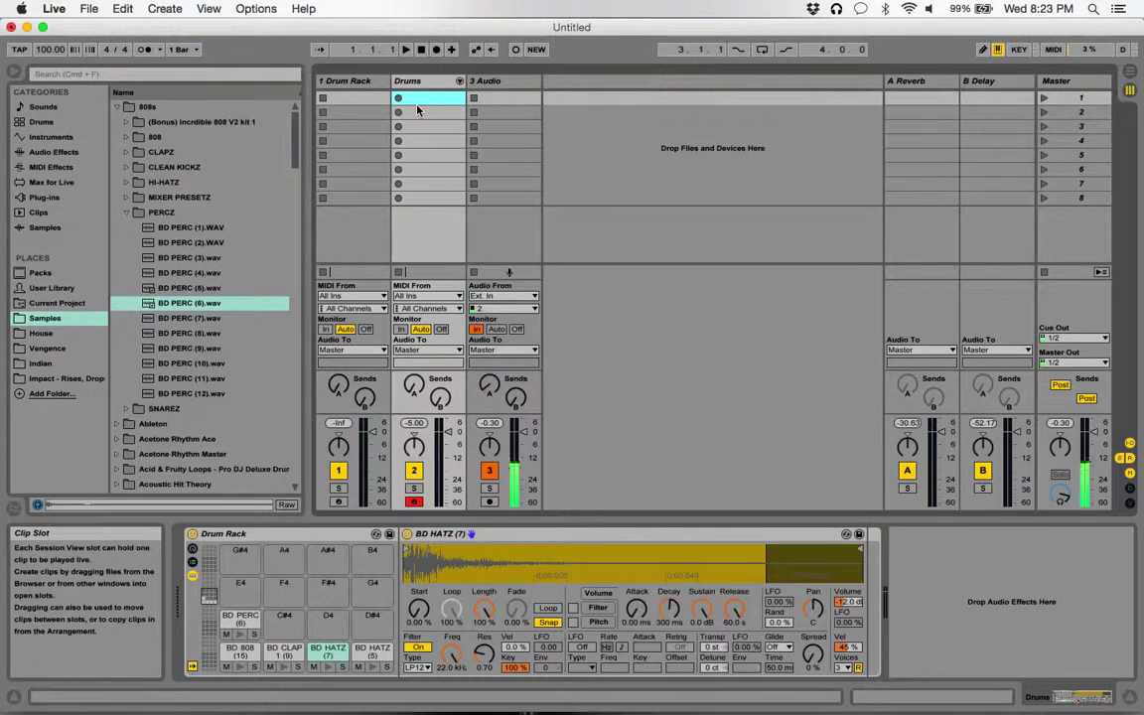
double_click(425, 100)
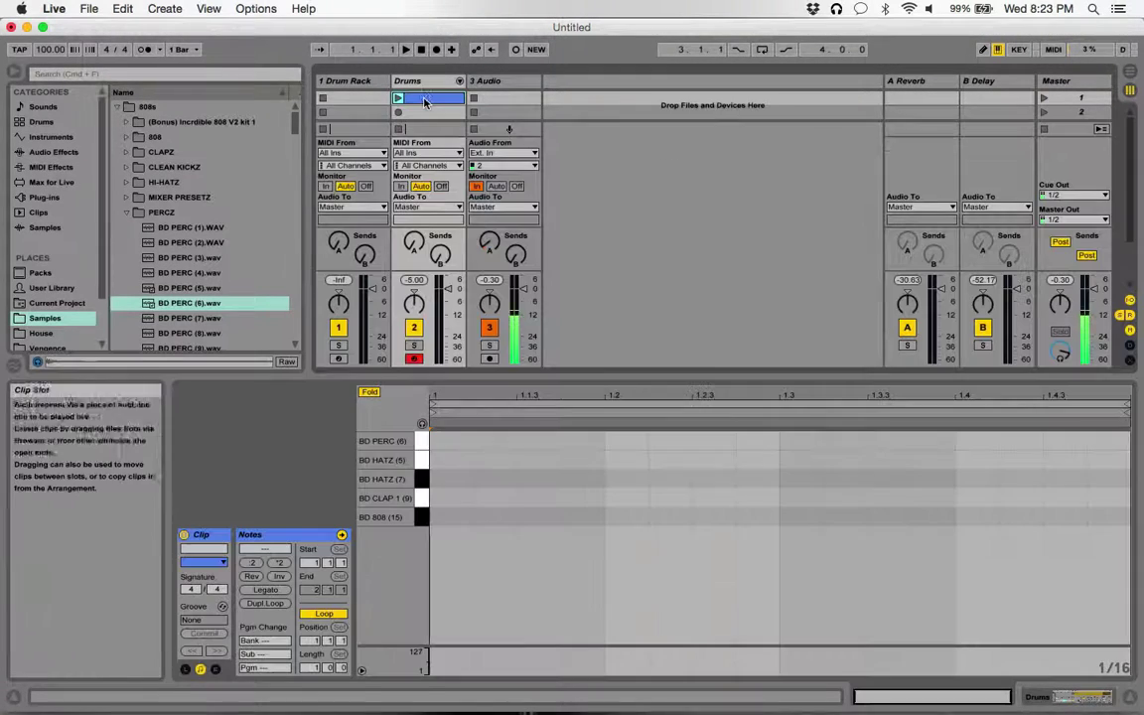
Step: Draw a one-beat BD 808 kick at the start, claps on beats 2 and 4, and a kick at 1.2.3
double_click(452, 520)
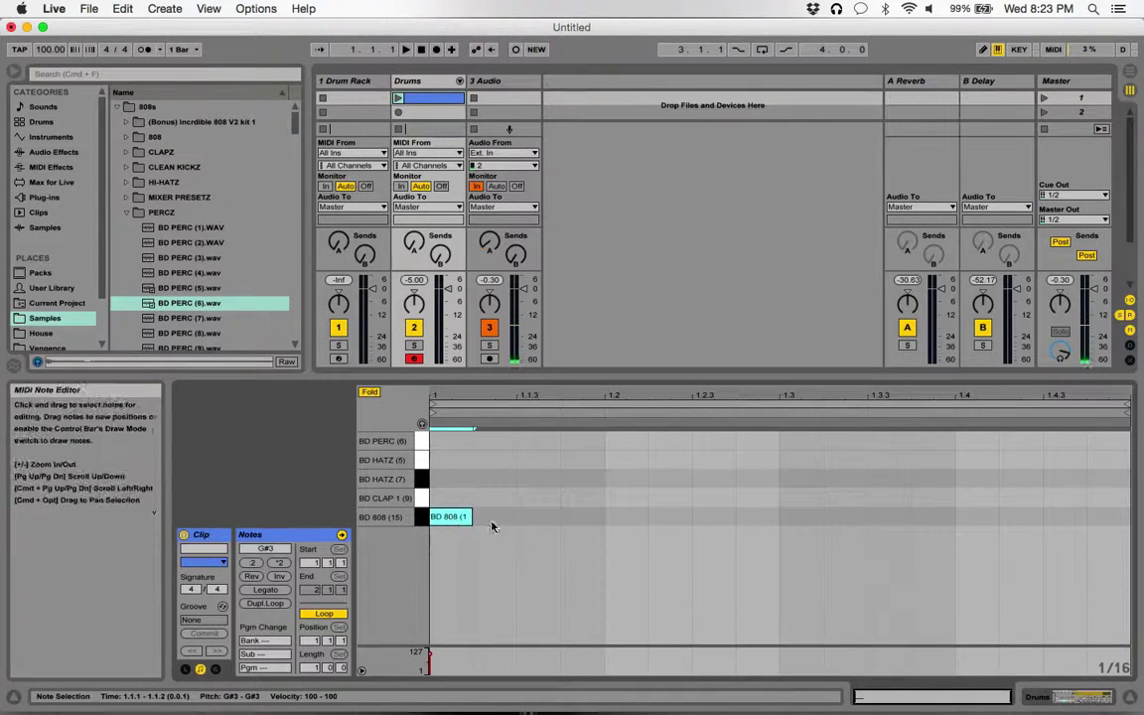
drag(475, 518, 604, 526)
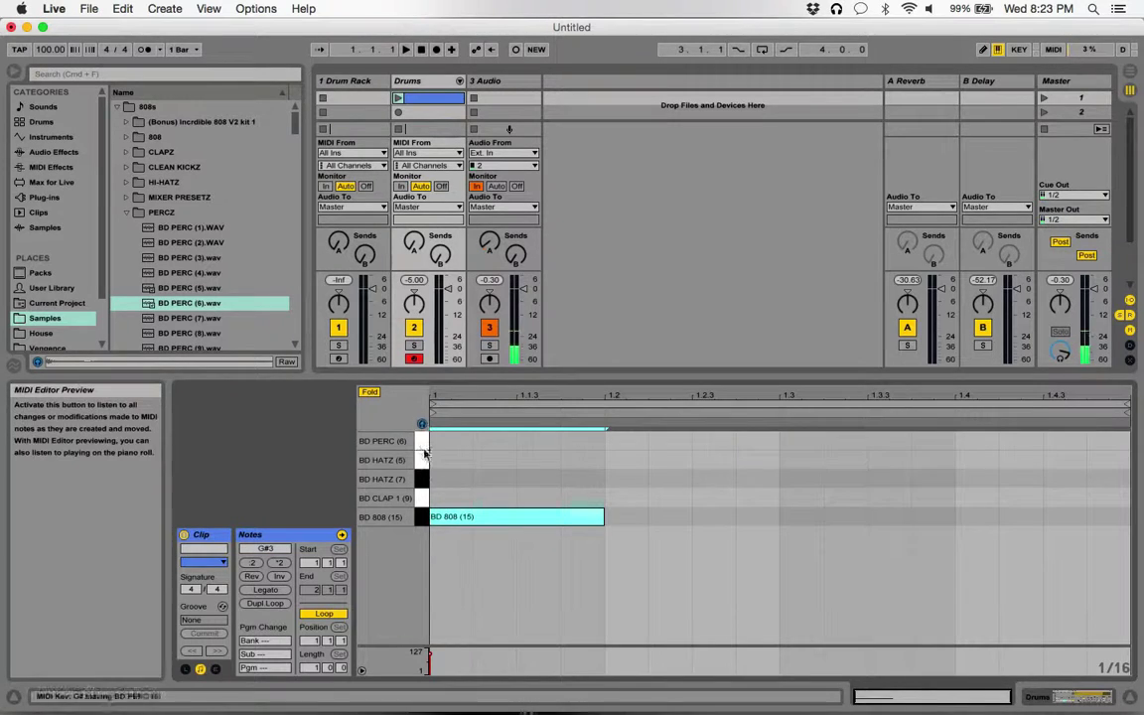
click(422, 516)
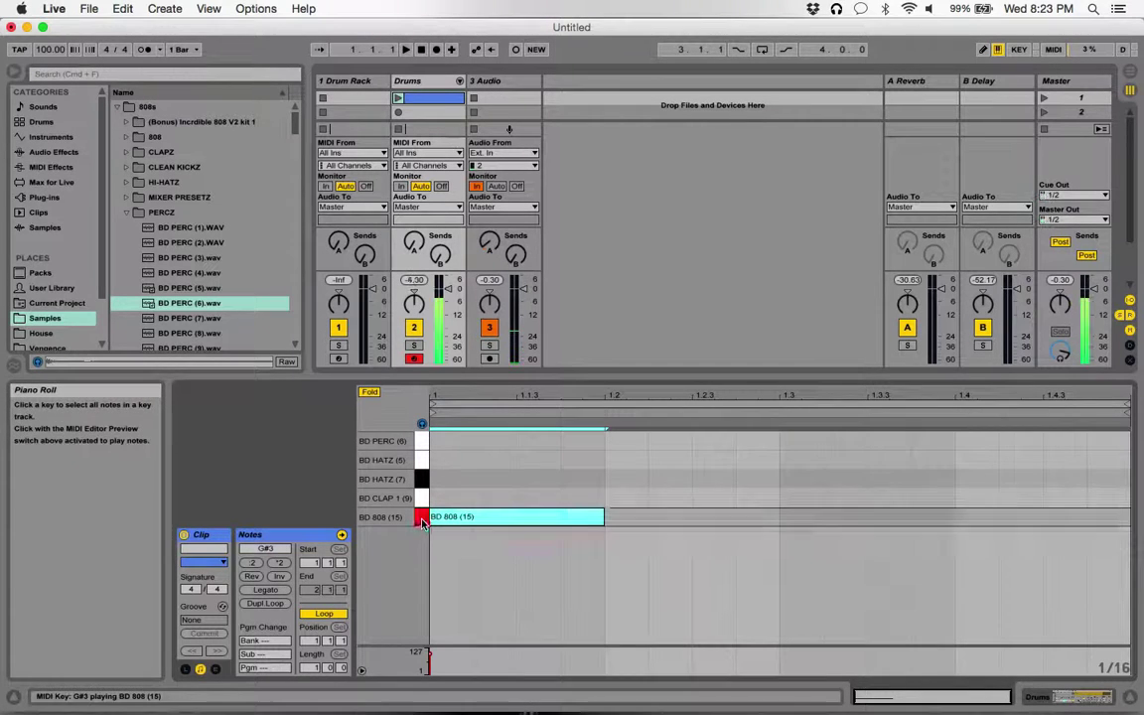
double_click(624, 498)
double_click(976, 499)
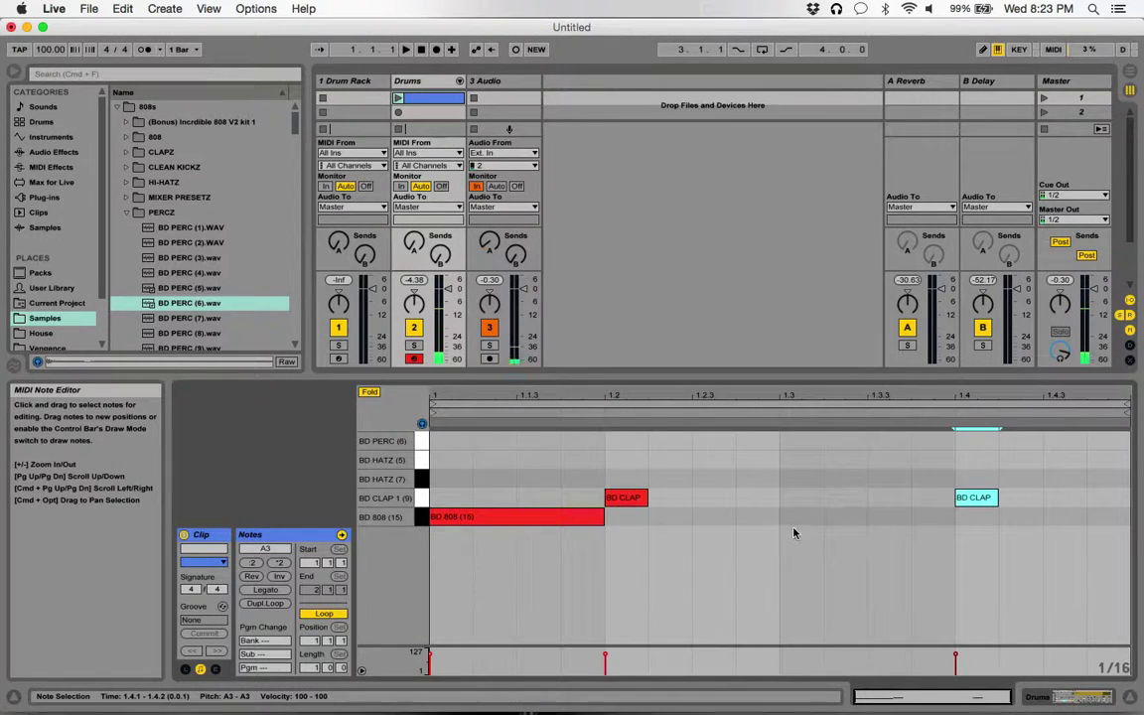
double_click(713, 516)
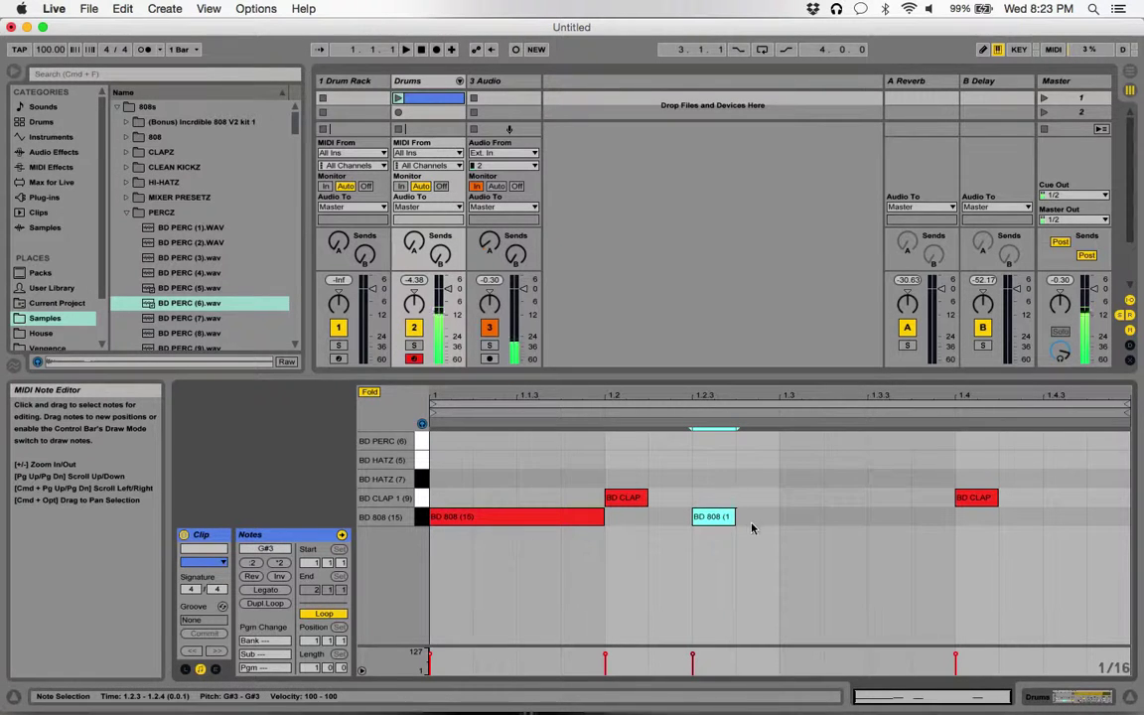
drag(736, 517, 867, 518)
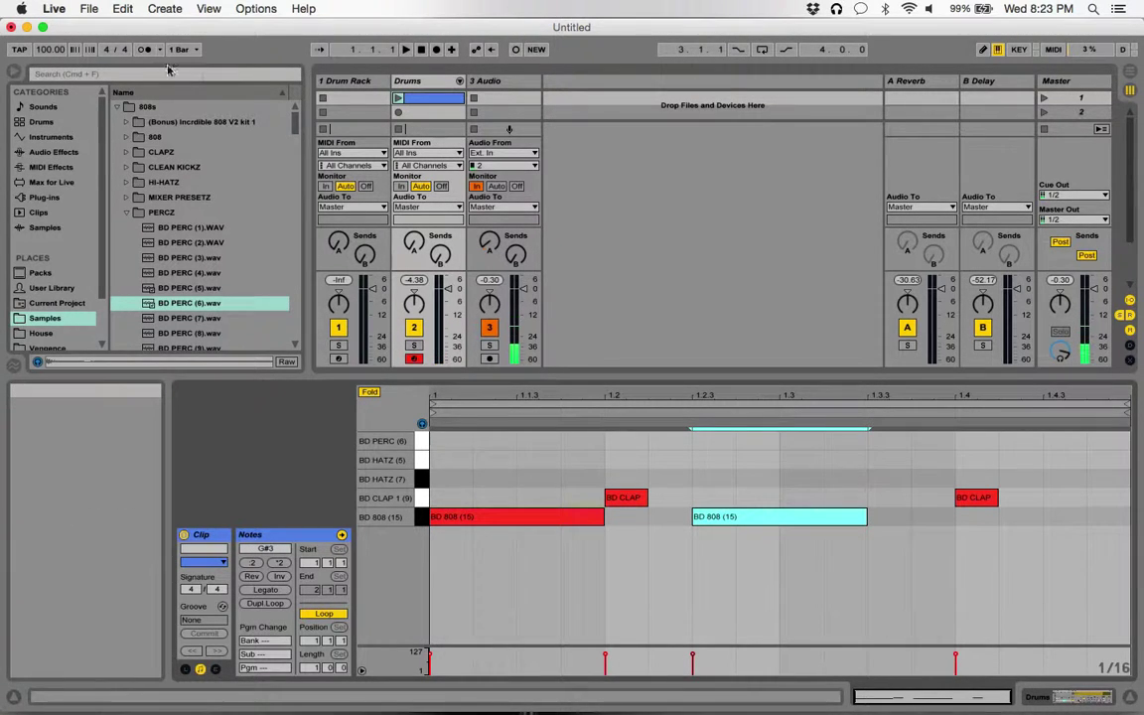
Step: Toggle MIDI Editor Preview on and off while auditioning the BD HATZ (5) sound
click(422, 424)
click(422, 462)
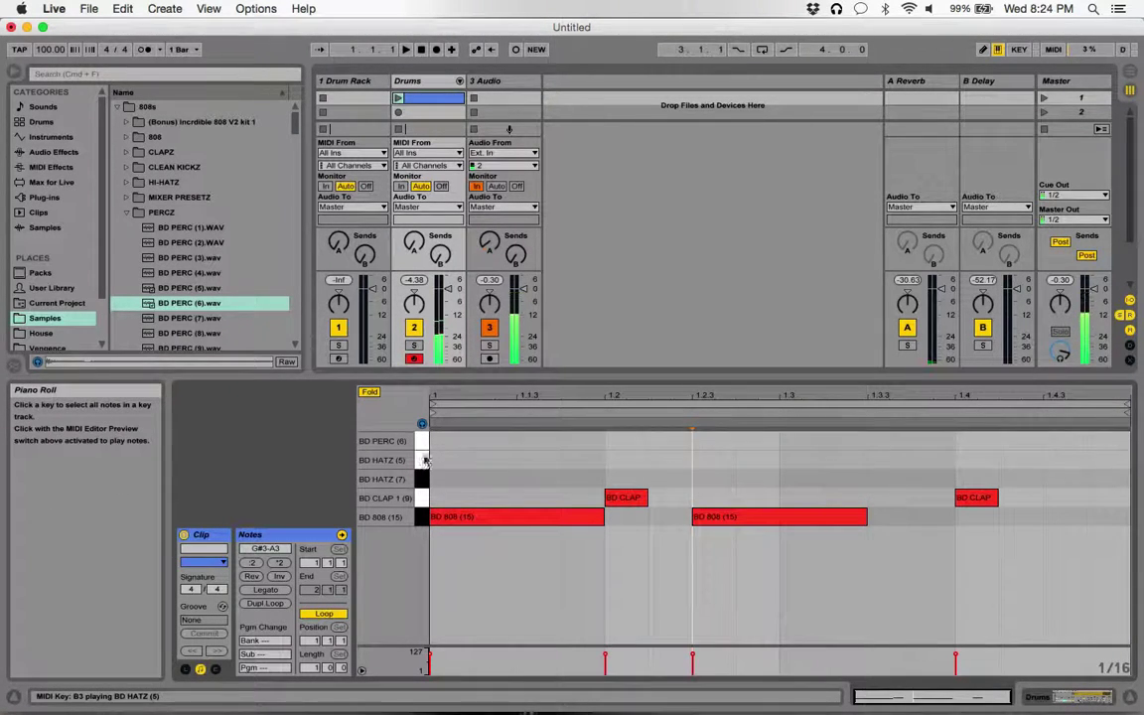
click(422, 424)
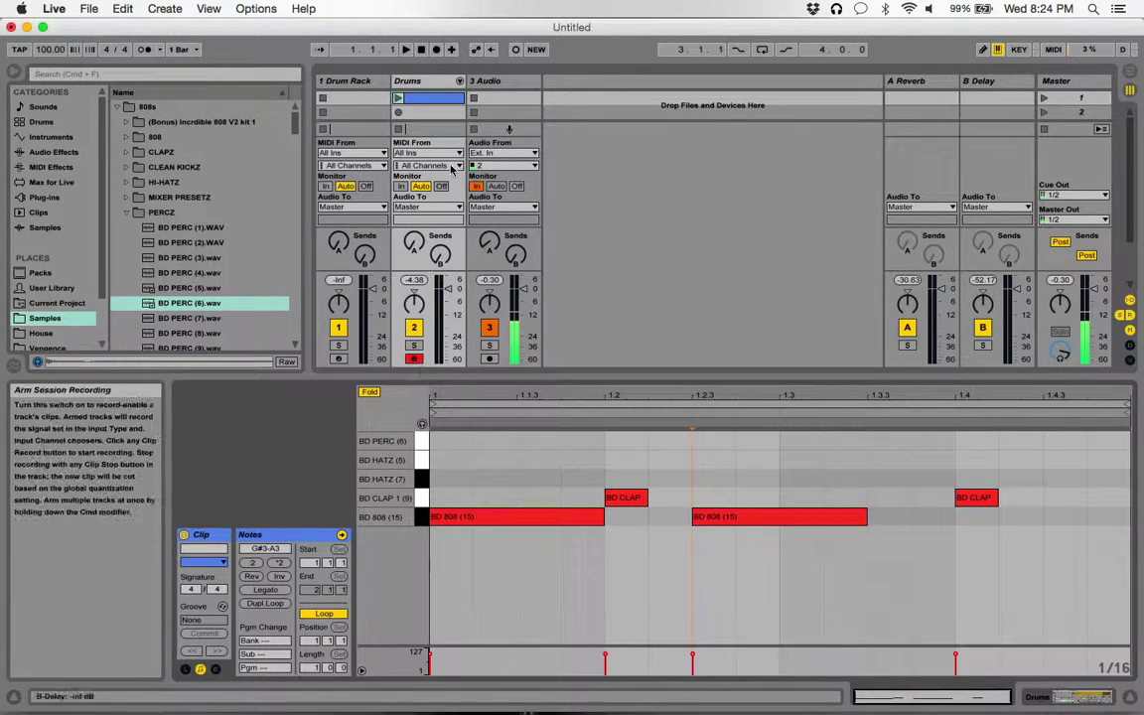
Step: Launch the clip and add BD HATZ (5) and BD HATZ (7) hi-hat hits across bar 1
click(400, 99)
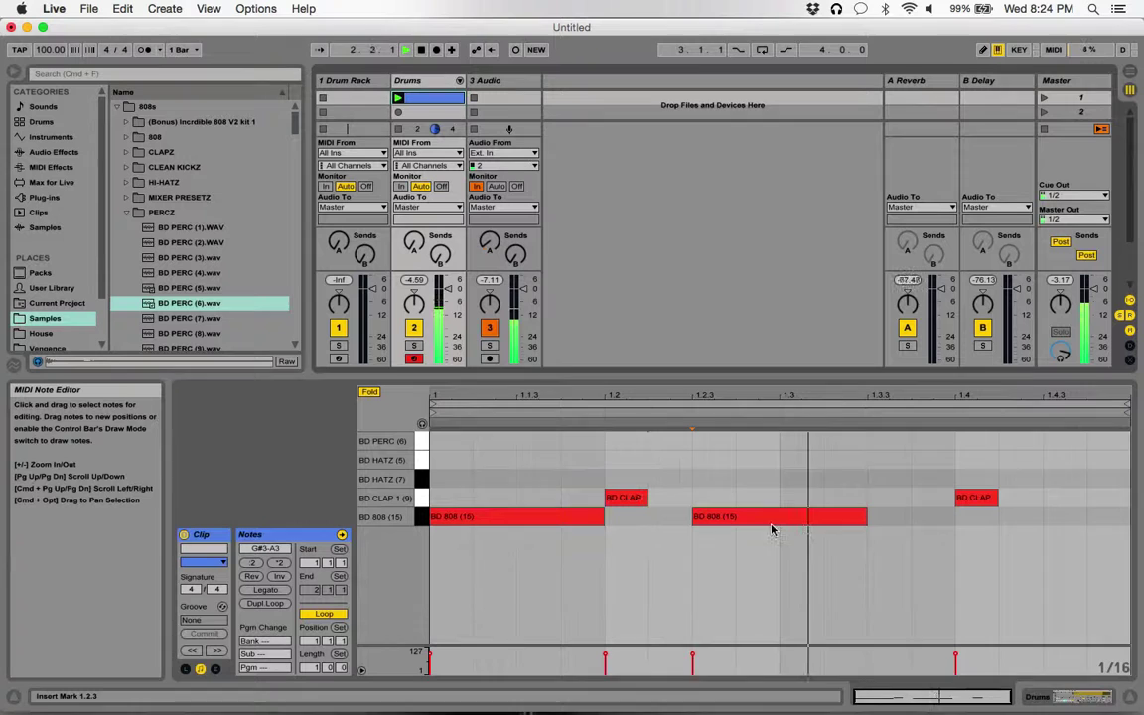
double_click(536, 460)
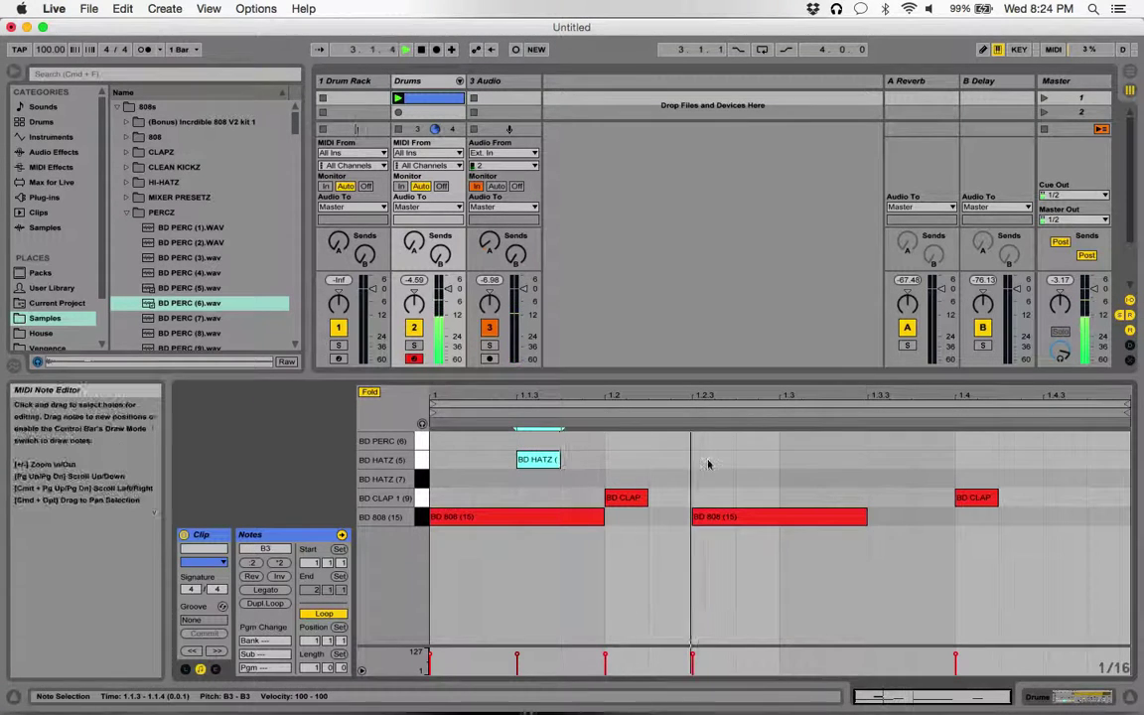
double_click(708, 460)
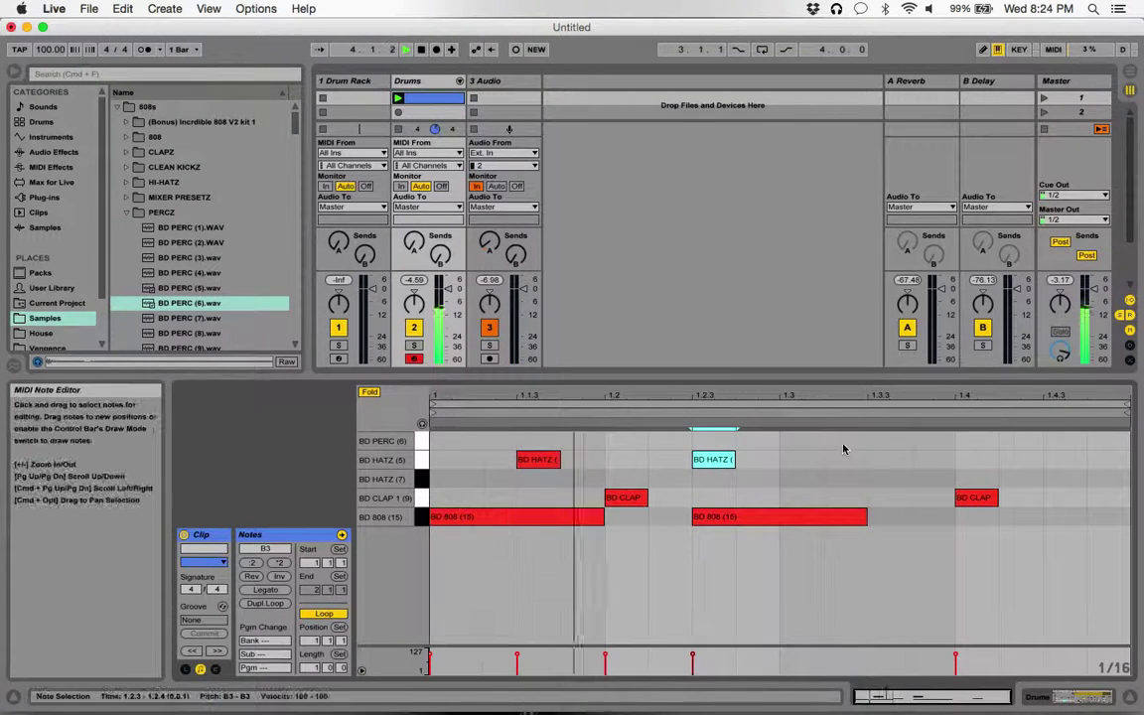
drag(713, 460, 710, 486)
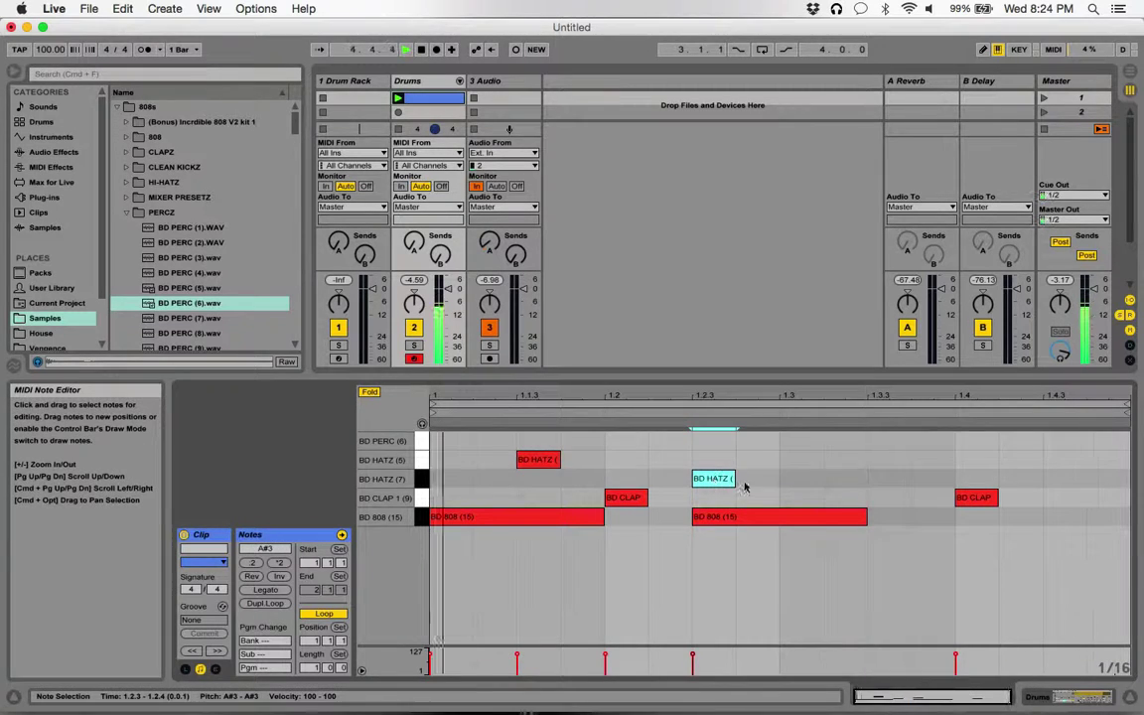
double_click(887, 479)
double_click(1055, 479)
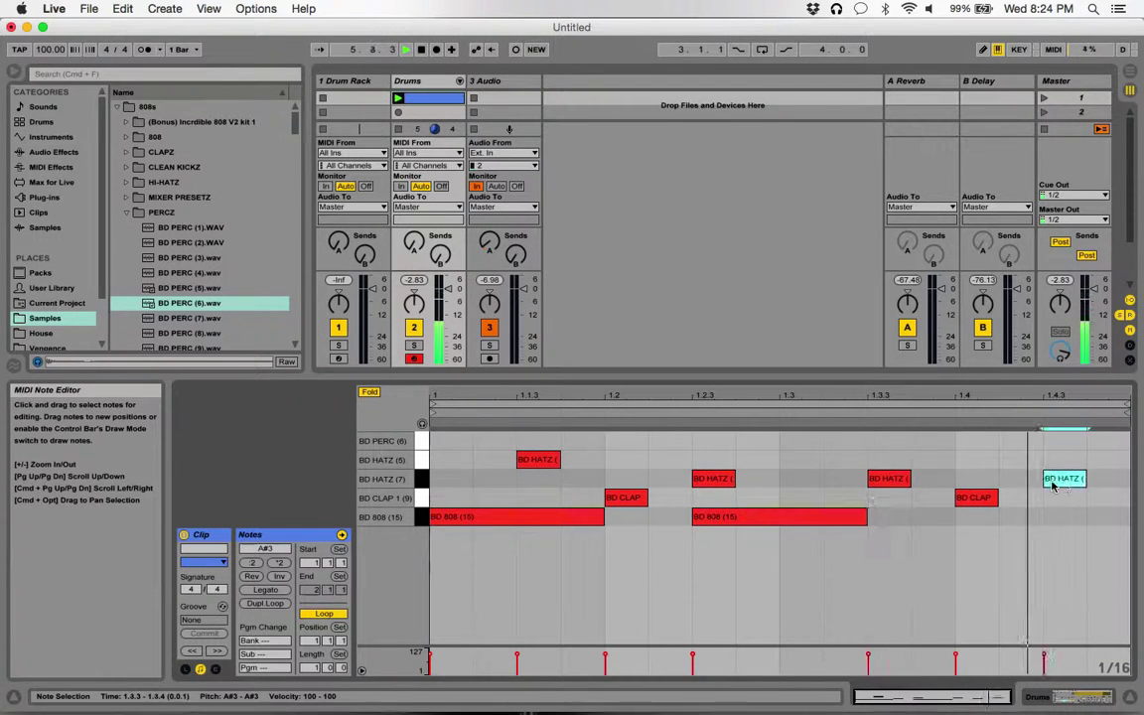
double_click(582, 478)
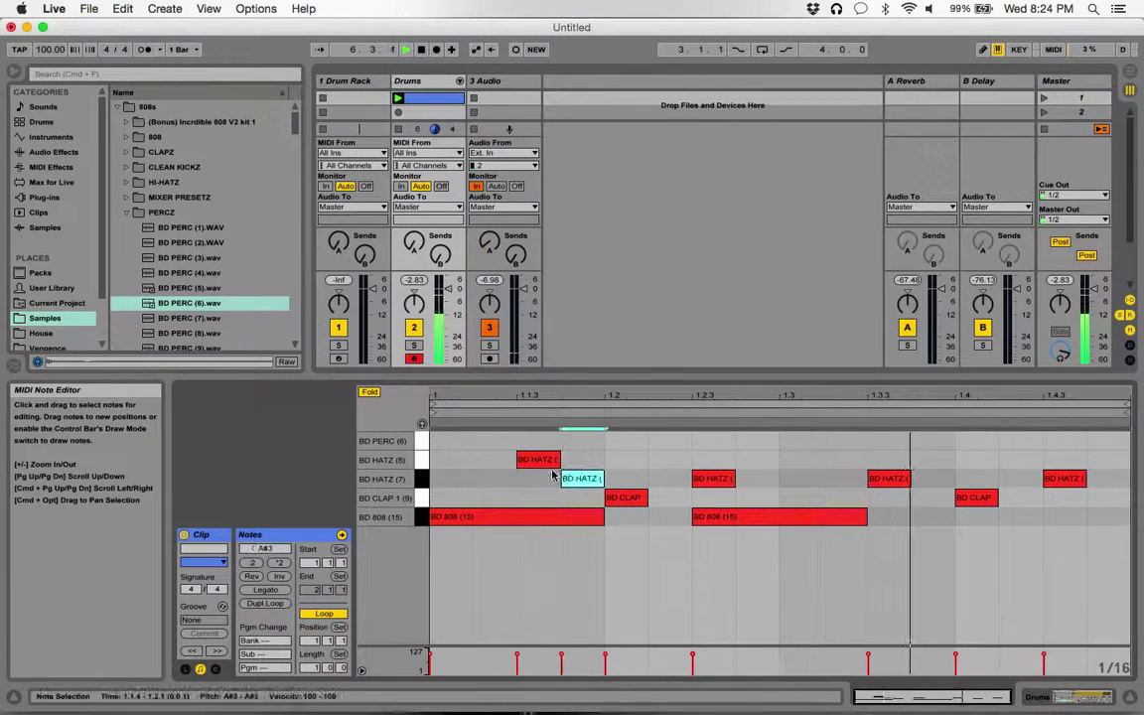
double_click(461, 479)
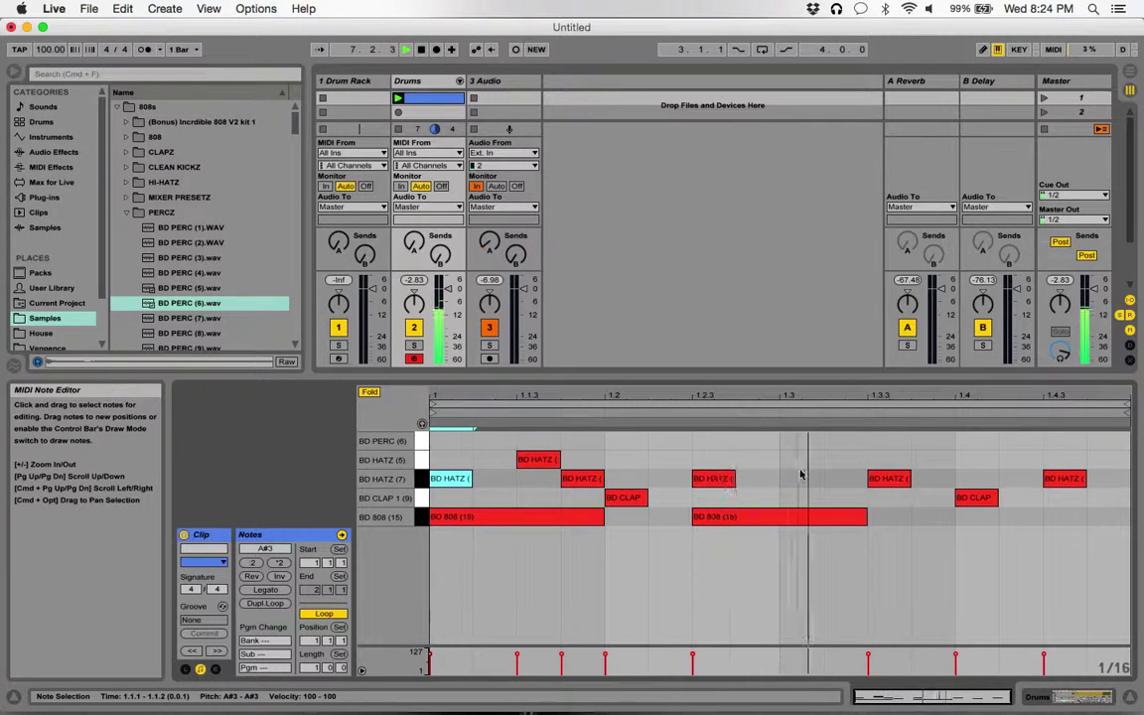
Step: Add BD PERC hits at 1.2.4, 1.3.3 and 1.4.4
double_click(757, 440)
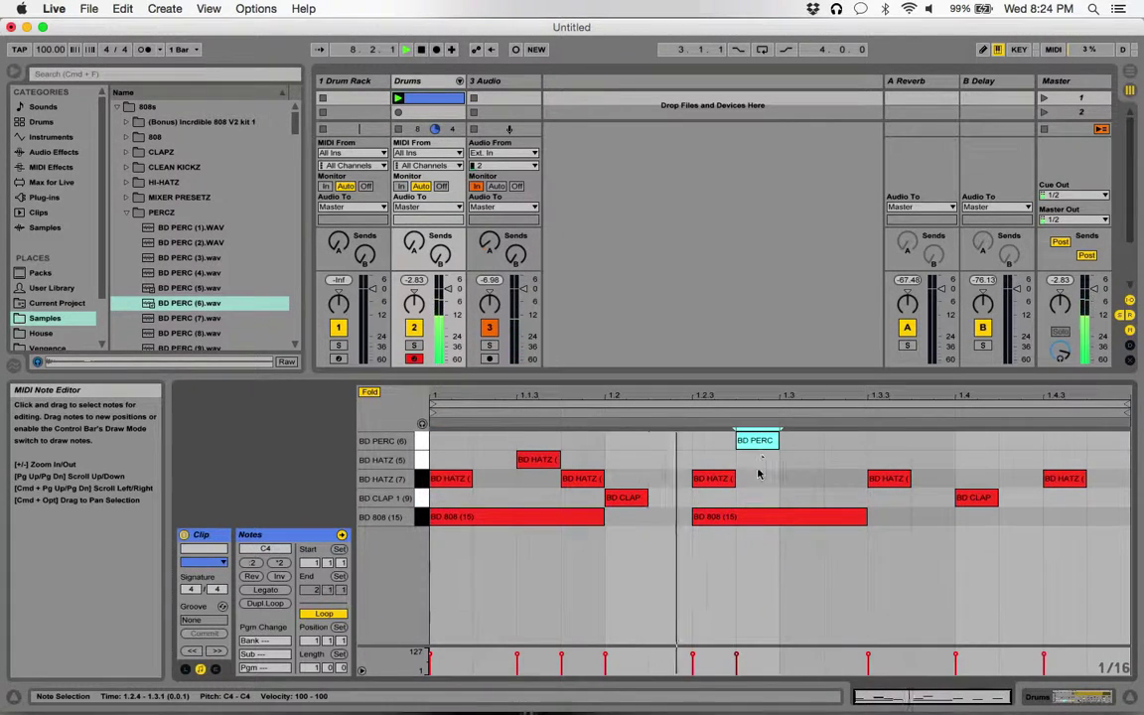
double_click(846, 441)
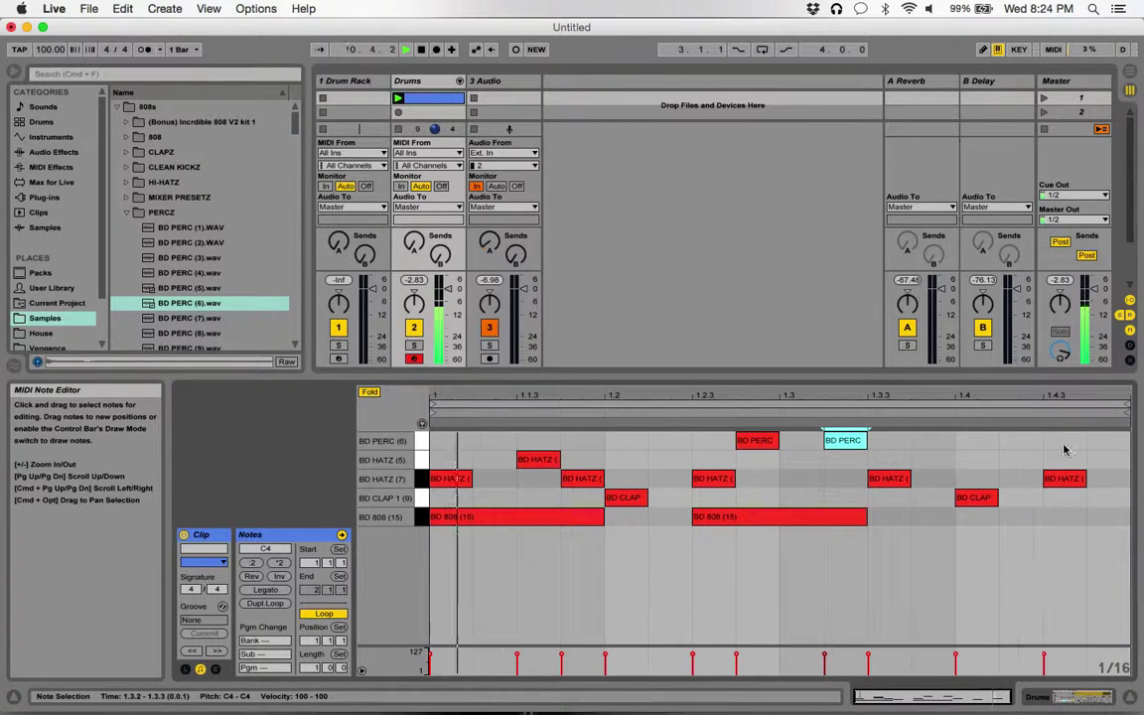
double_click(1106, 440)
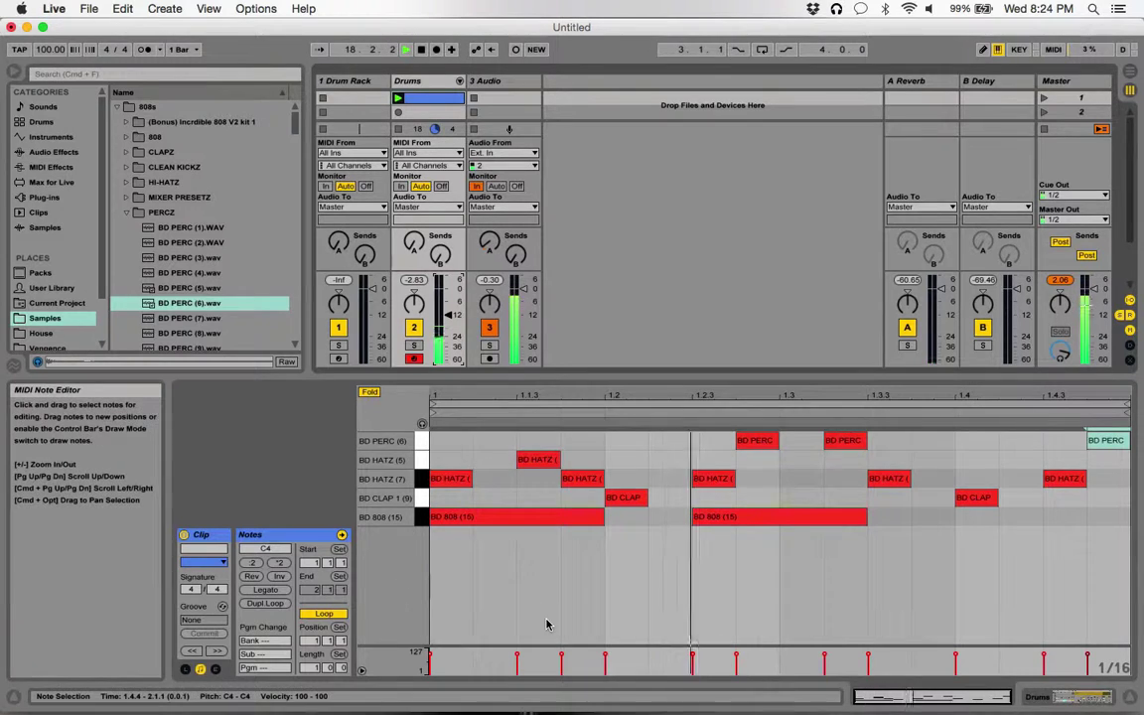
Step: Double the clip to two bars, then shorten the last bar-2 BD 808 kick and nudge it later
click(266, 604)
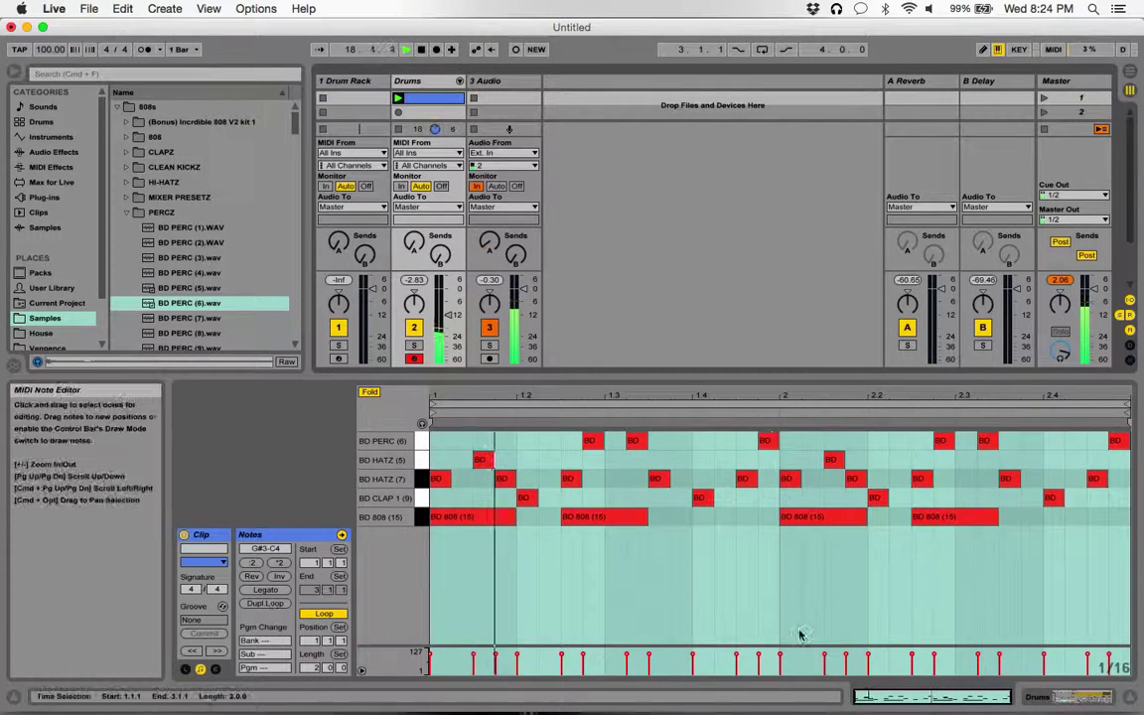
click(858, 595)
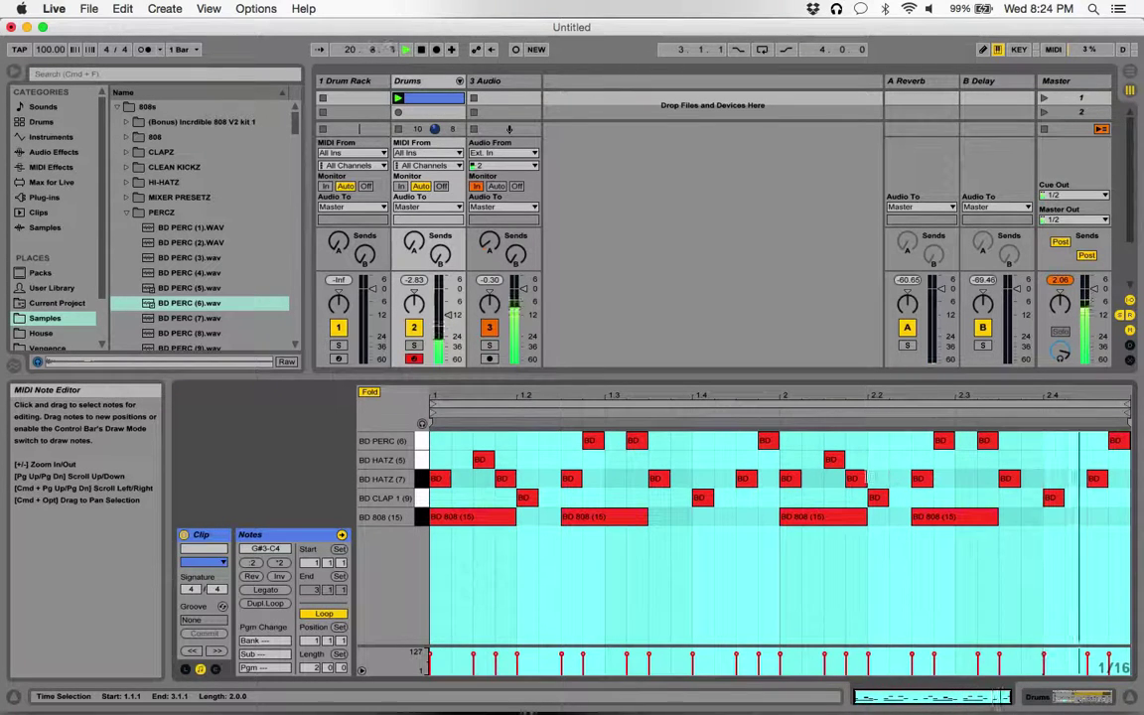
click(990, 518)
drag(990, 519, 953, 519)
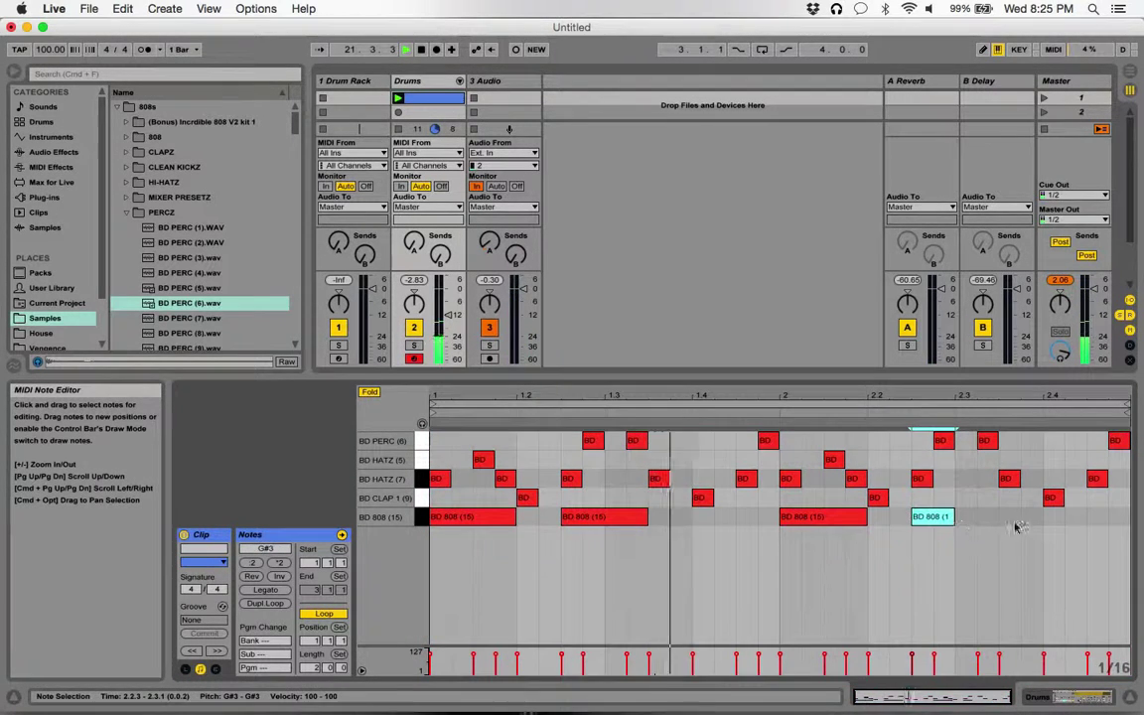
double_click(1031, 517)
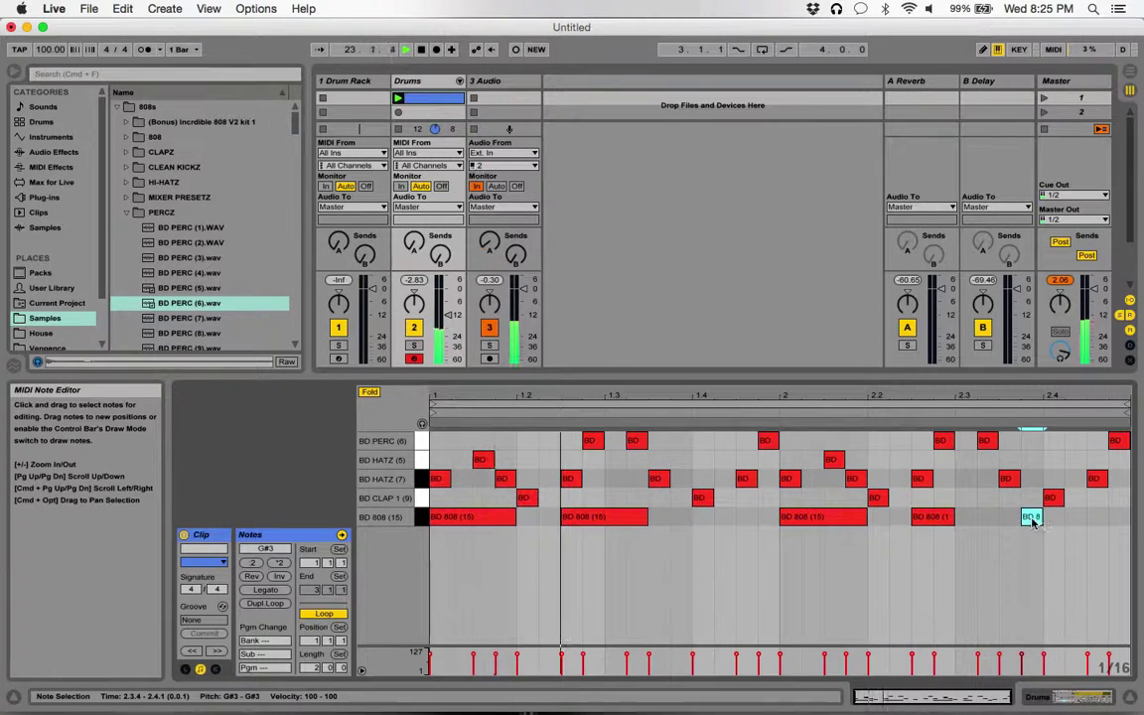
double_click(1028, 517)
click(944, 516)
key(Right)
key(Right)
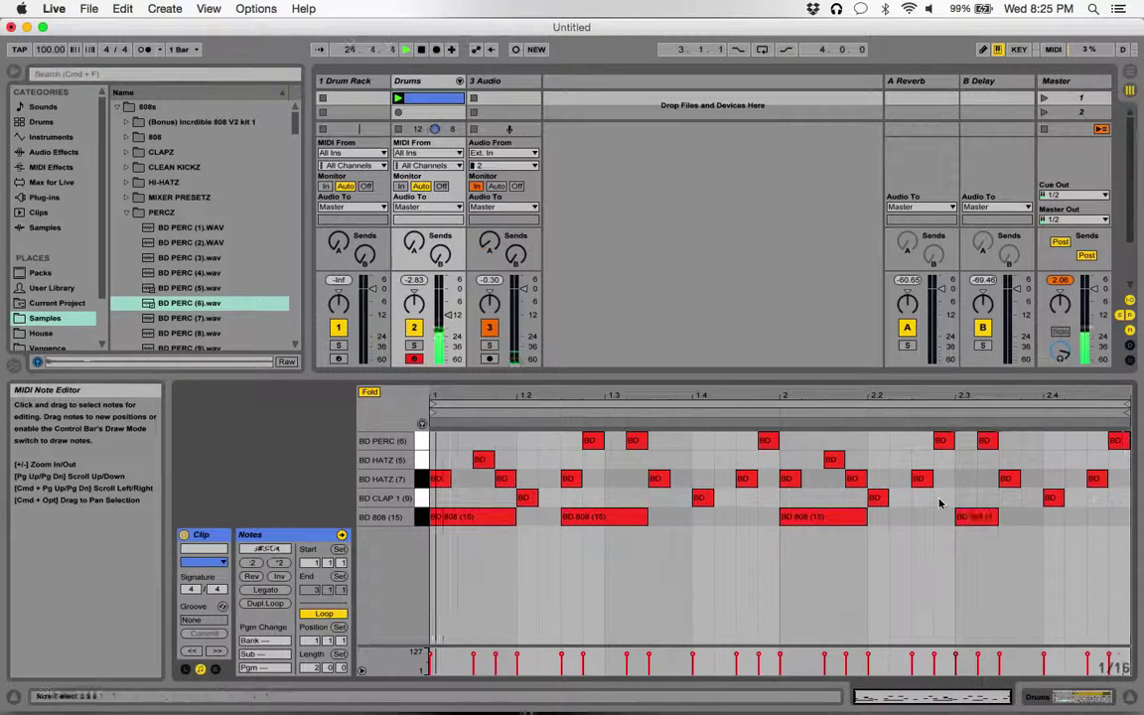
Step: Add an extra bar-2 clap and BD HATZ (7) hi-hats from 2.3.1 to 2.3.4
double_click(941, 498)
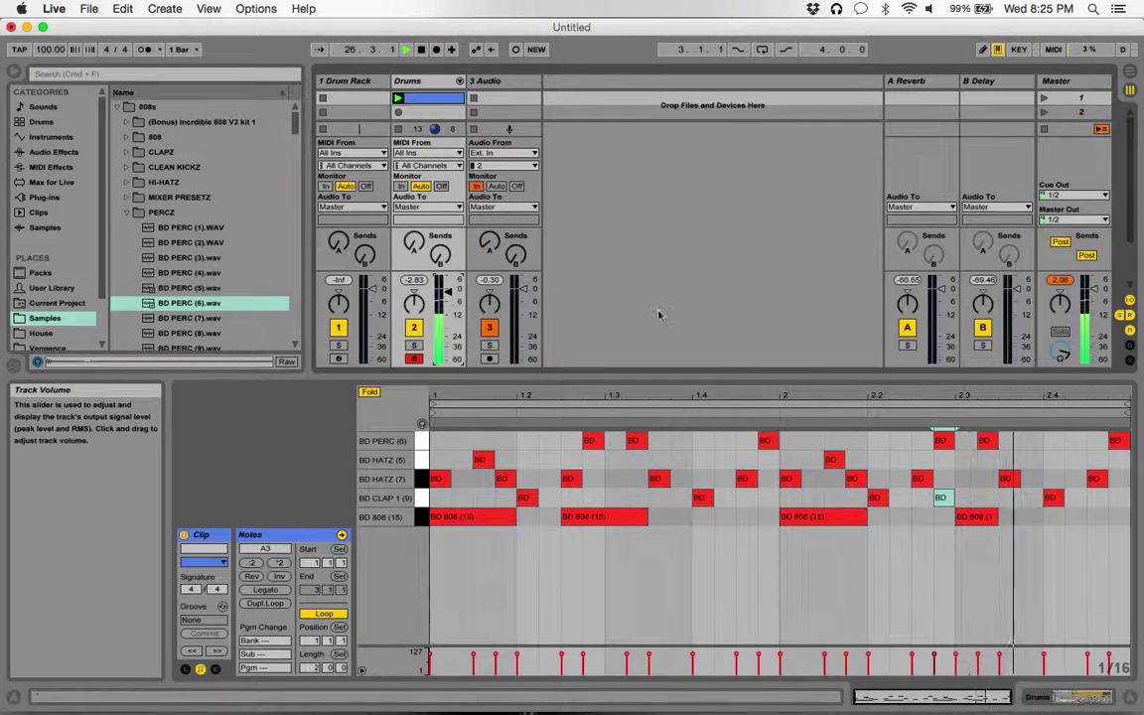
double_click(975, 486)
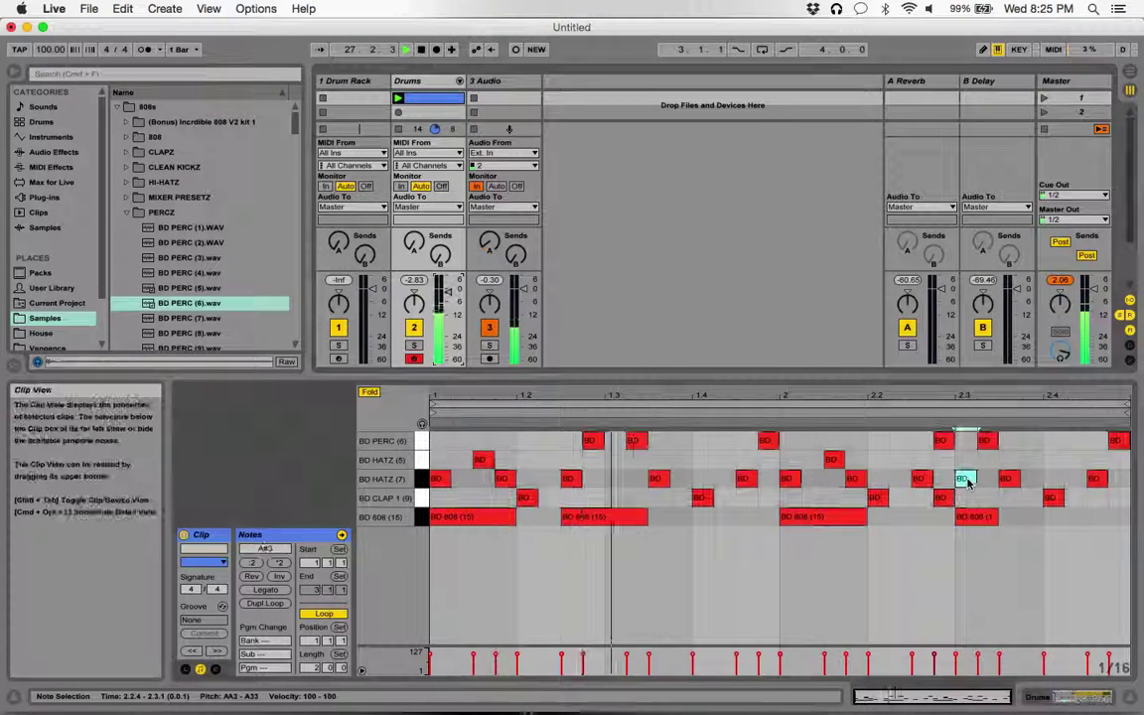
double_click(993, 478)
drag(1006, 479, 1041, 487)
double_click(1030, 480)
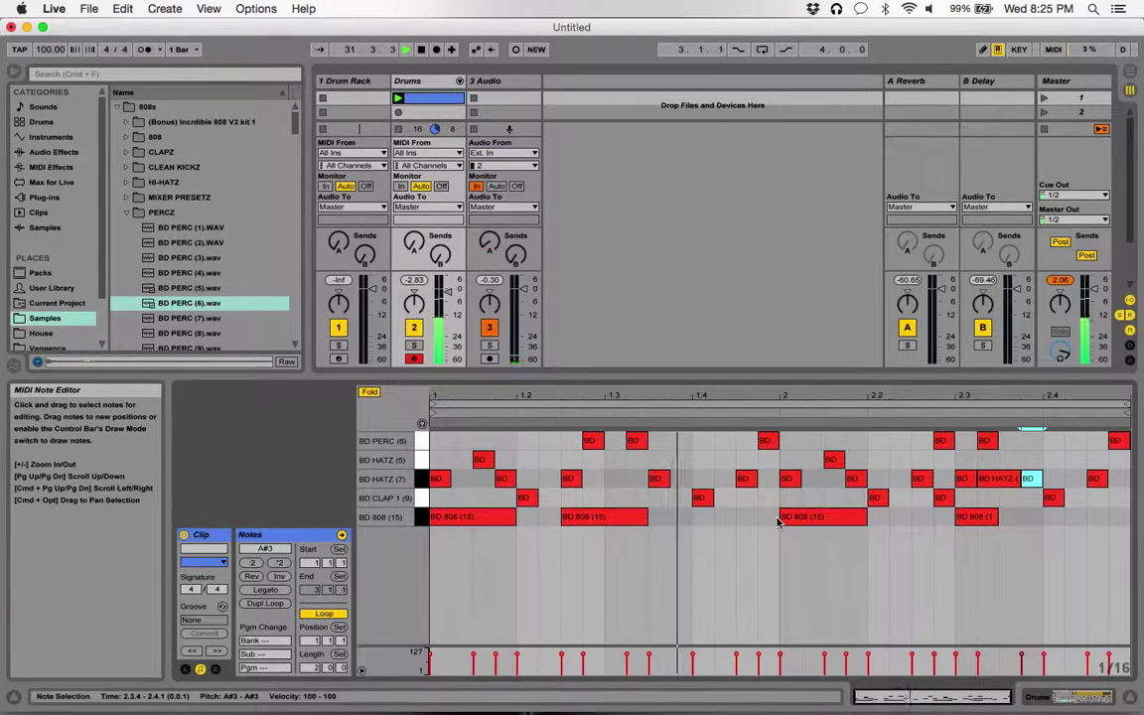
key(super+alt+l)
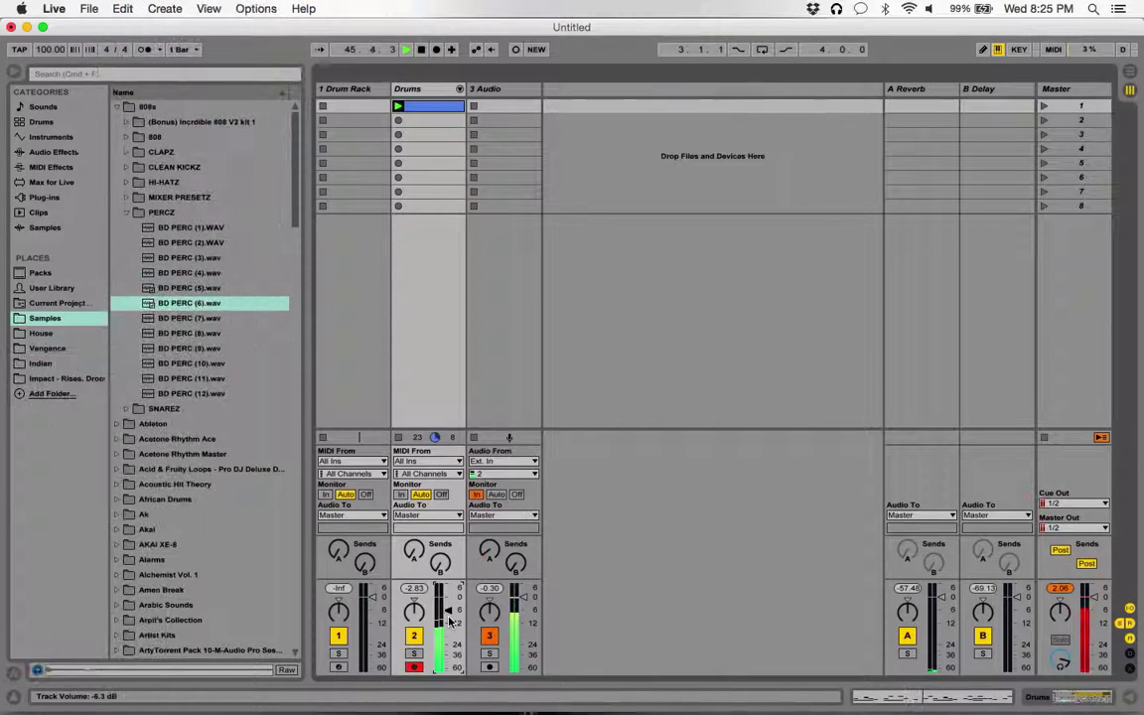